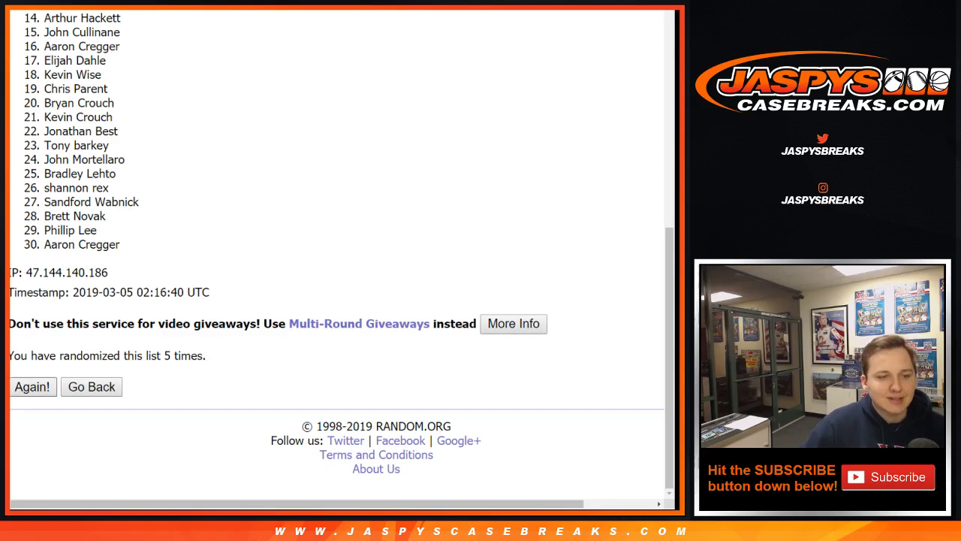
# Randomize the participant list four more times, for nine randomizations in total.
pyautogui.click(32, 387)
pyautogui.press('Return')
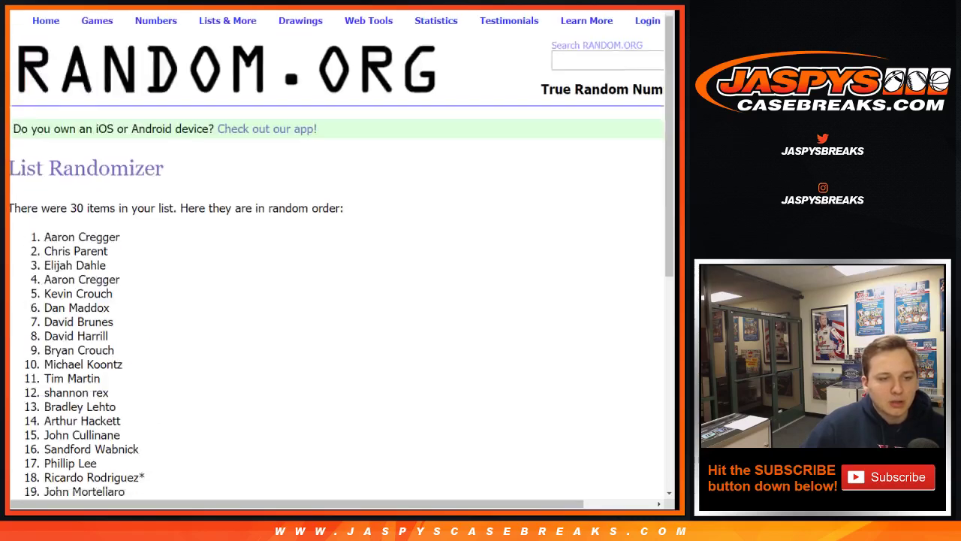
pyautogui.press('Return')
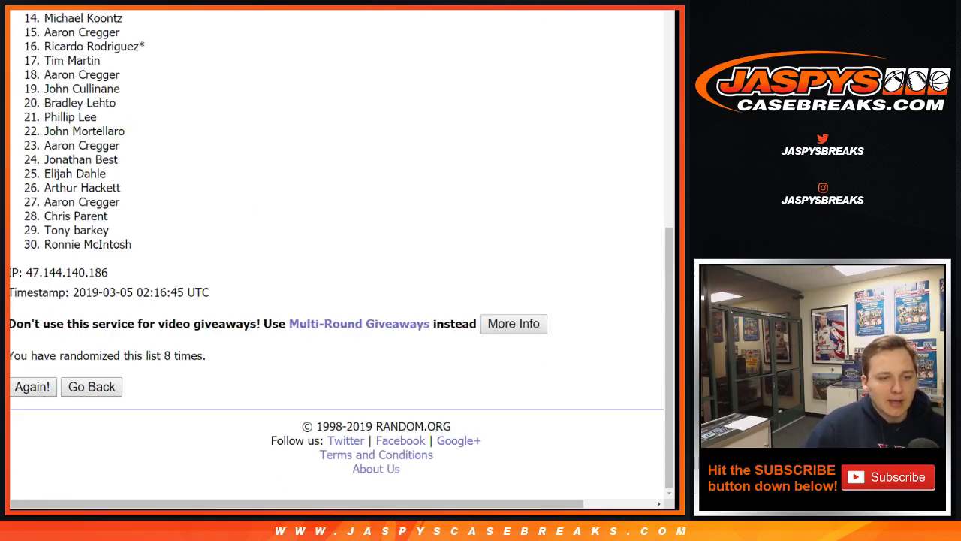
pyautogui.press('Return')
# Copy all 30 randomized participant names and paste them into column A of the Google Sheets break spreadsheet, starting at A1.
pyautogui.moveTo(45, 247); pyautogui.dragTo(144, 349)
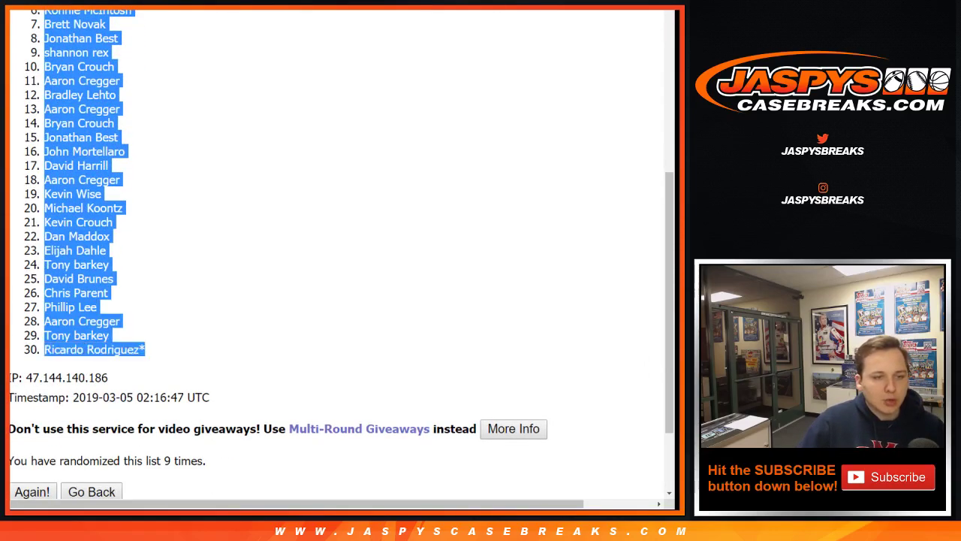
pyautogui.hotkey('ctrl', 'c')
pyautogui.hotkey('alt', 'Tab')
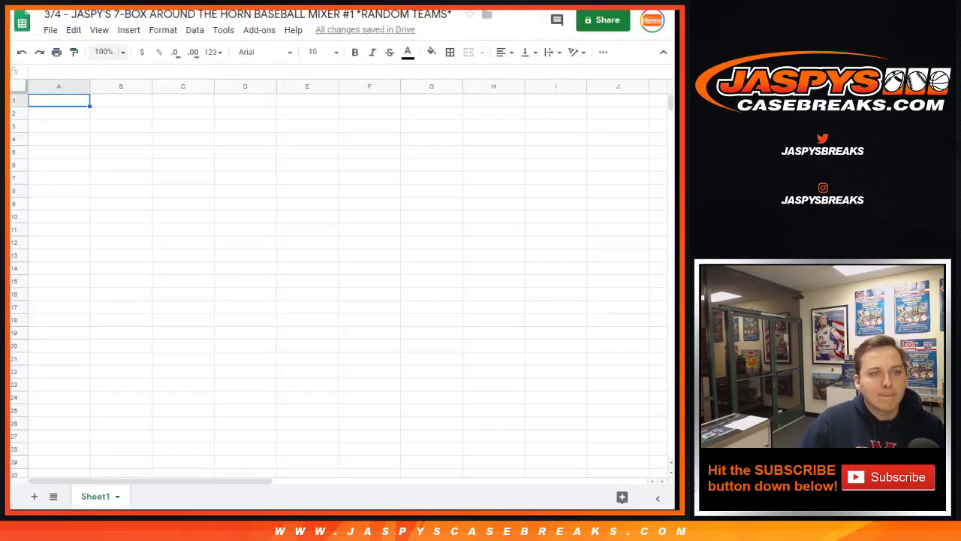
pyautogui.hotkey('ctrl', 'v')
# Set the font size of the pasted names to 13 and the sheet zoom to 80%.
pyautogui.click(336, 53)
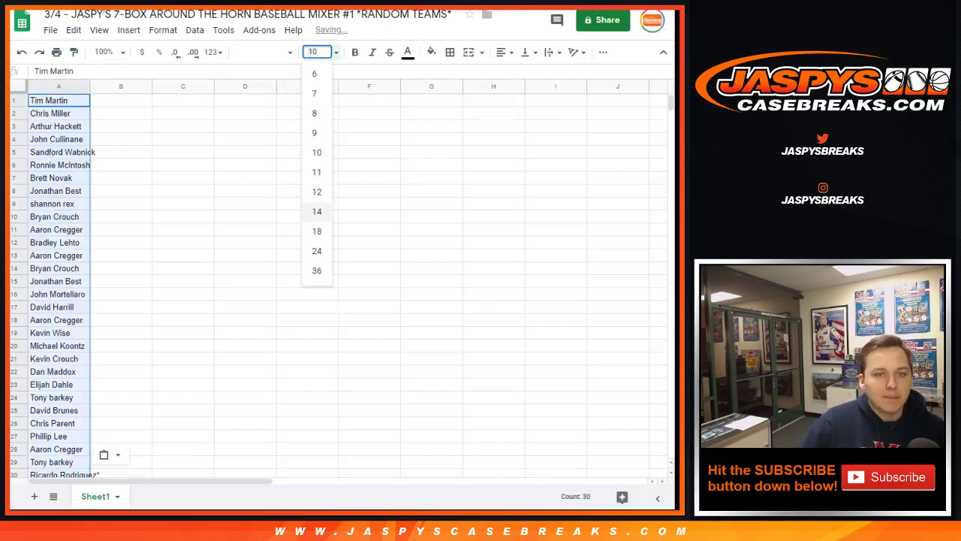
pyautogui.write('13')
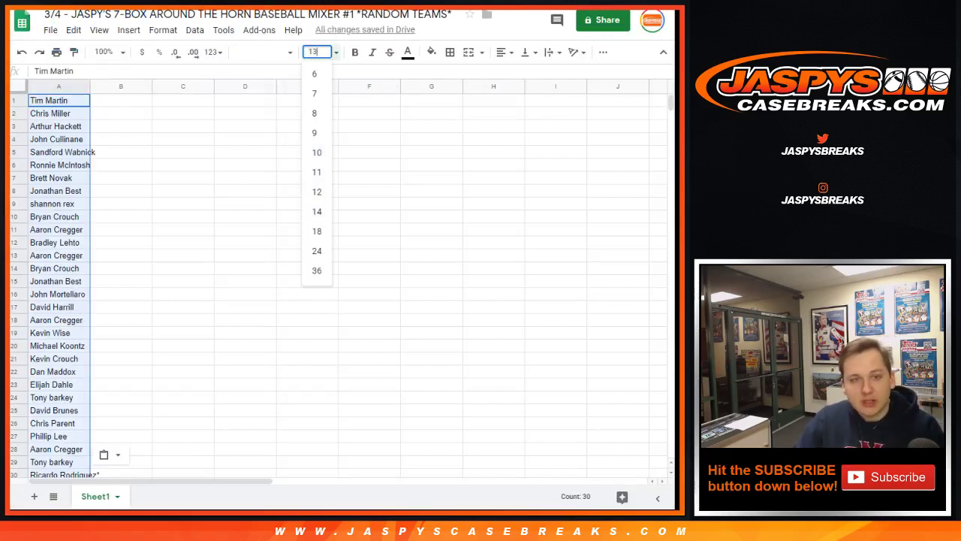
pyautogui.press('Return')
pyautogui.click(104, 52)
pyautogui.write('80')
pyautogui.press('Return')
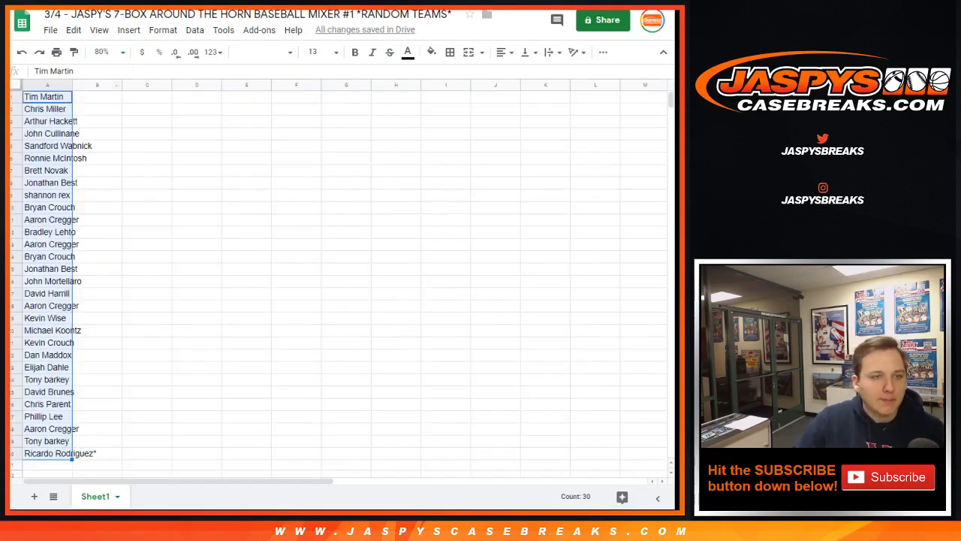
# Fit column A's width to the names and make B1 the active cell.
pyautogui.click(67, 85)
pyautogui.doubleClick(72, 85)
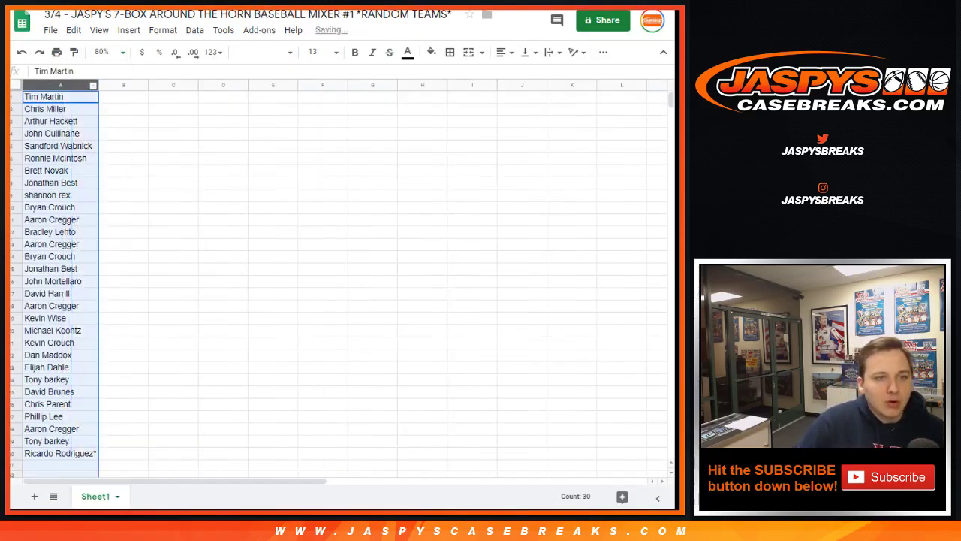
pyautogui.click(123, 97)
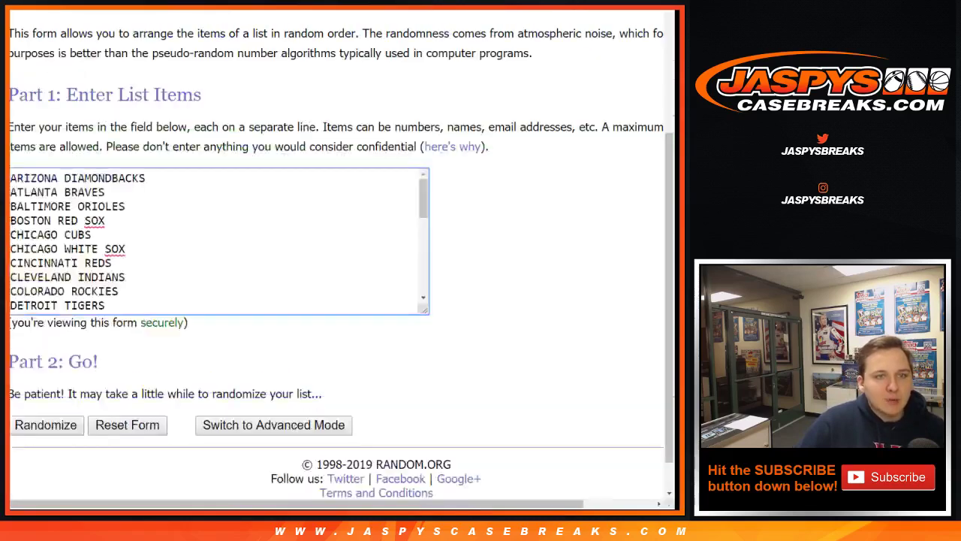
# Switch to the RANDOM.ORG List Randomizer holding the baseball teams and randomize that list nine times.
pyautogui.click(72, 425)
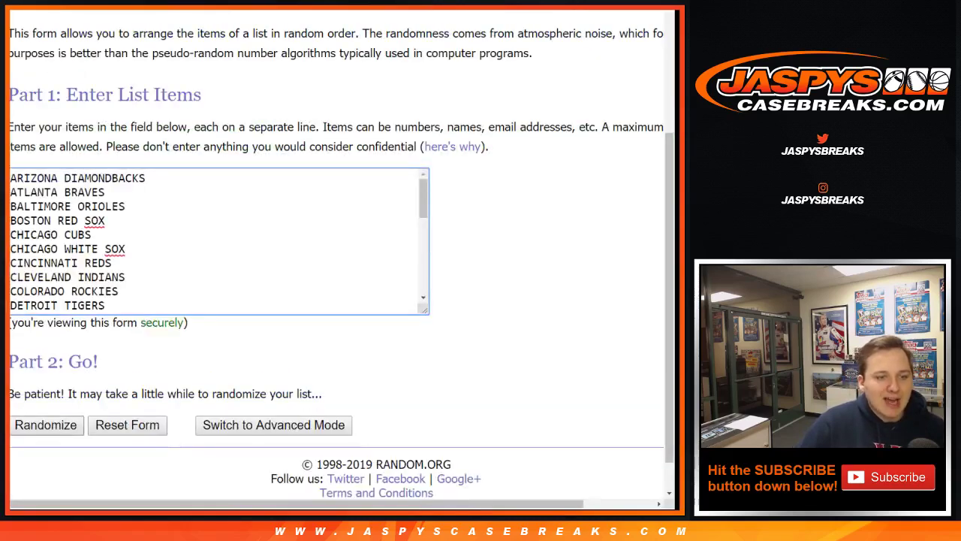
pyautogui.scroll(-5, 338, 255)
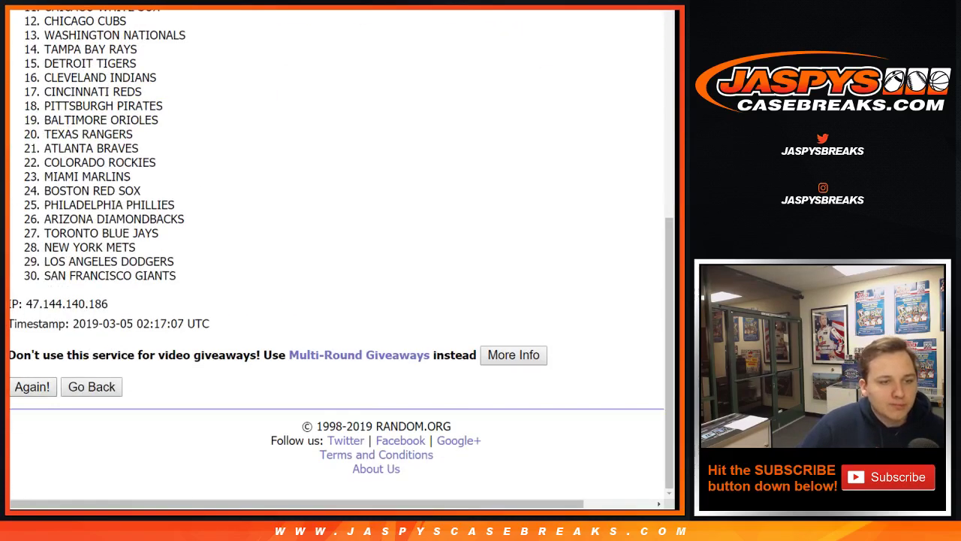
pyautogui.click(32, 386)
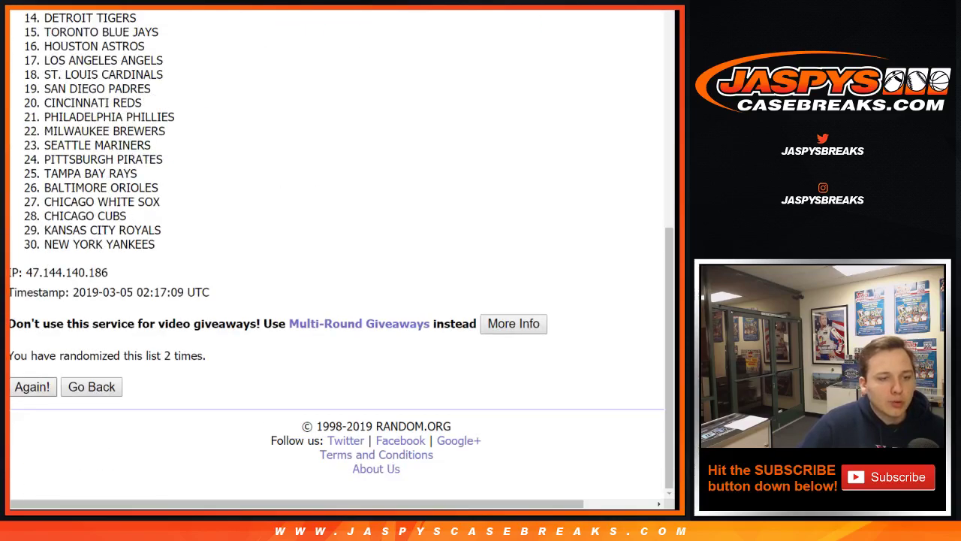
pyautogui.click(31, 386)
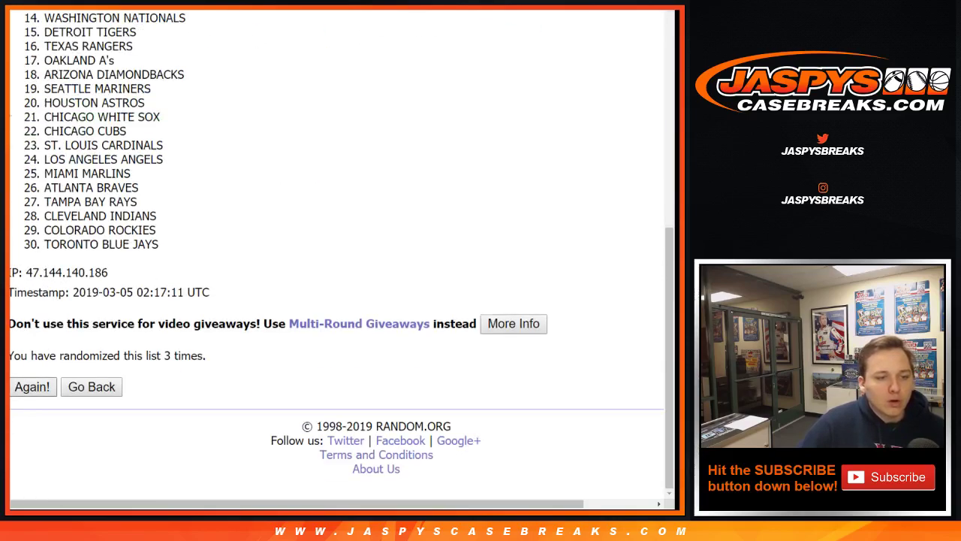
pyautogui.click(32, 386)
pyautogui.click(32, 386)
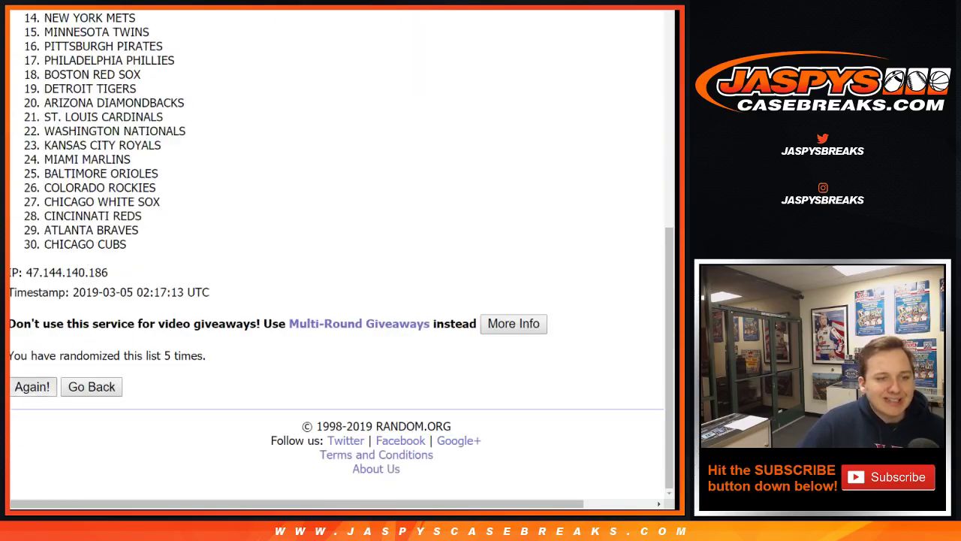
pyautogui.click(31, 386)
pyautogui.click(31, 386)
pyautogui.click(32, 386)
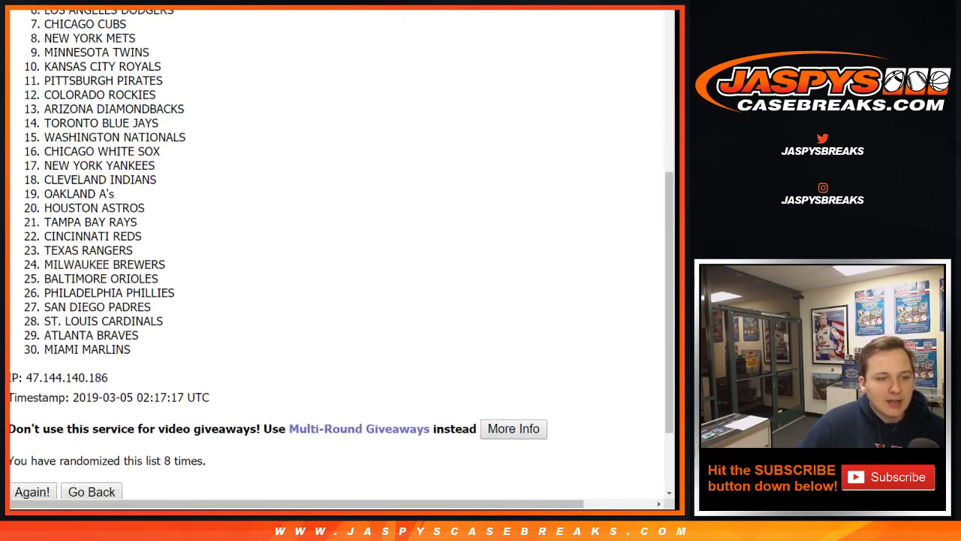
pyautogui.click(32, 386)
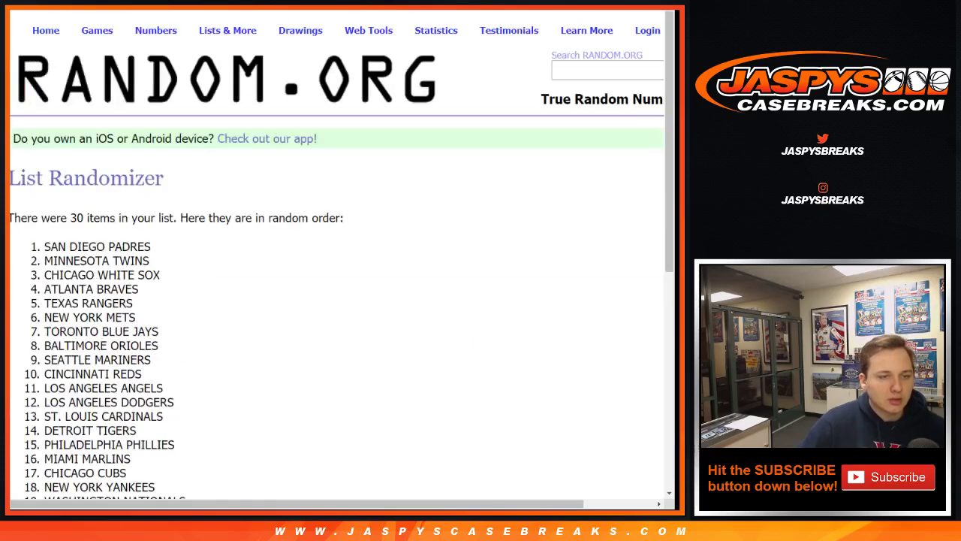
# Copy the 30 randomized team names and paste them into column B of the Google Sheets spreadsheet, starting at B1.
pyautogui.moveTo(44, 246); pyautogui.dragTo(137, 410)
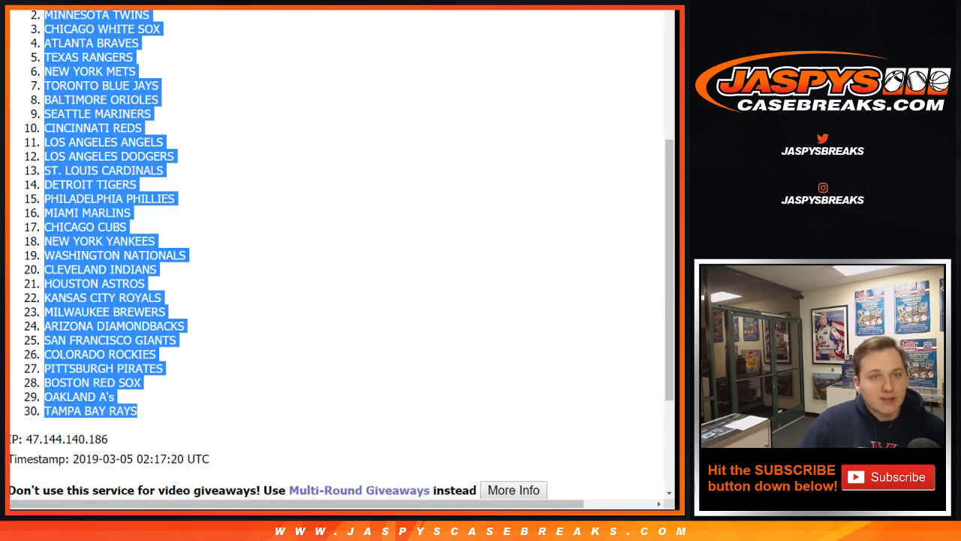
pyautogui.hotkey('ctrl', 'Tab')
pyautogui.hotkey('ctrl', 'v')
# Set the font size of the team names to 13 and fit column B's width to them.
pyautogui.click(335, 52)
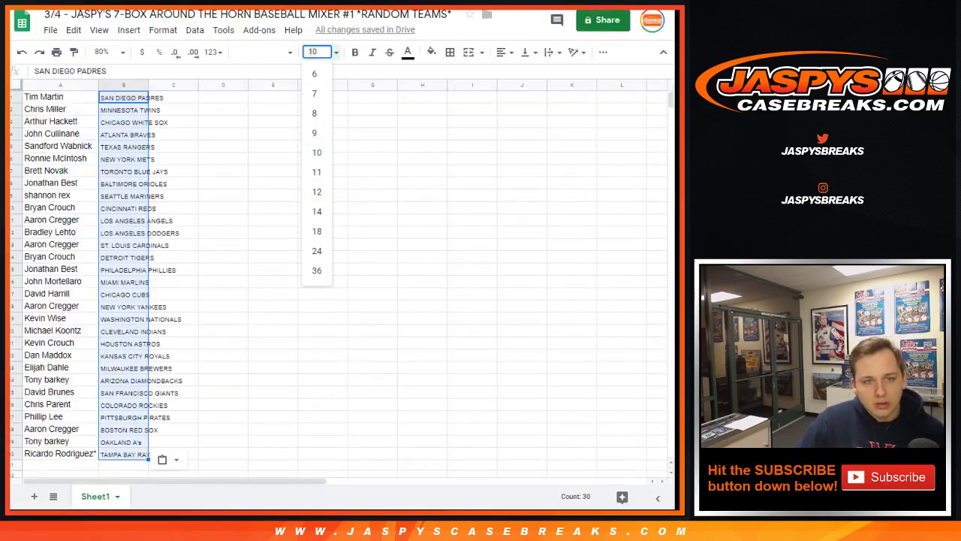
pyautogui.write('13')
pyautogui.press('Return')
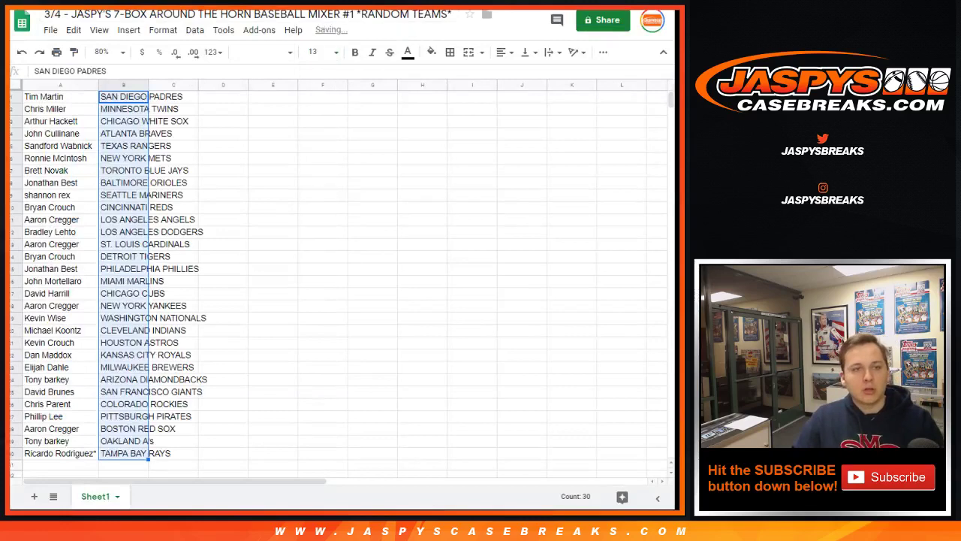
pyautogui.doubleClick(149, 85)
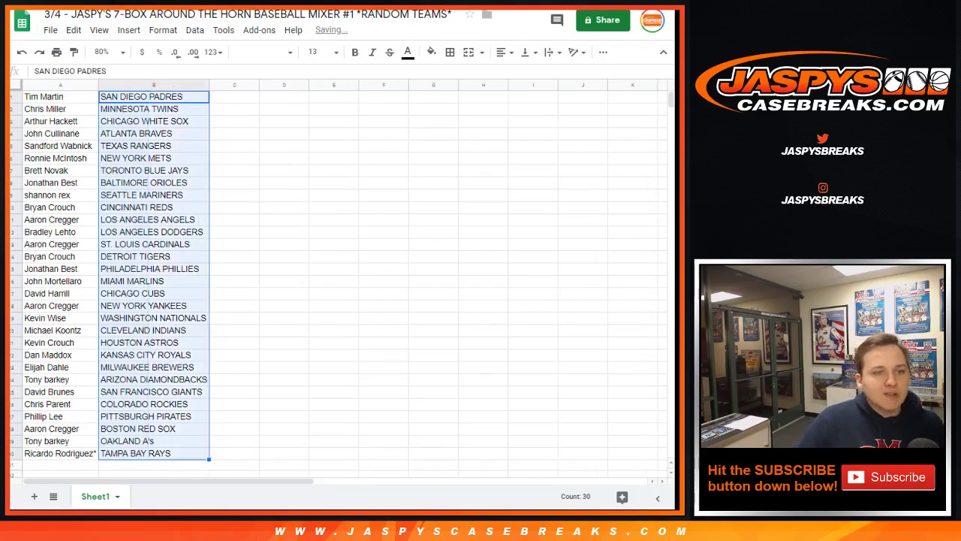
# Go through the participant and team pairings row by row from row 2 down to the Tampa Bay Rays in row 30.
pyautogui.click(153, 109)
pyautogui.press('Down')
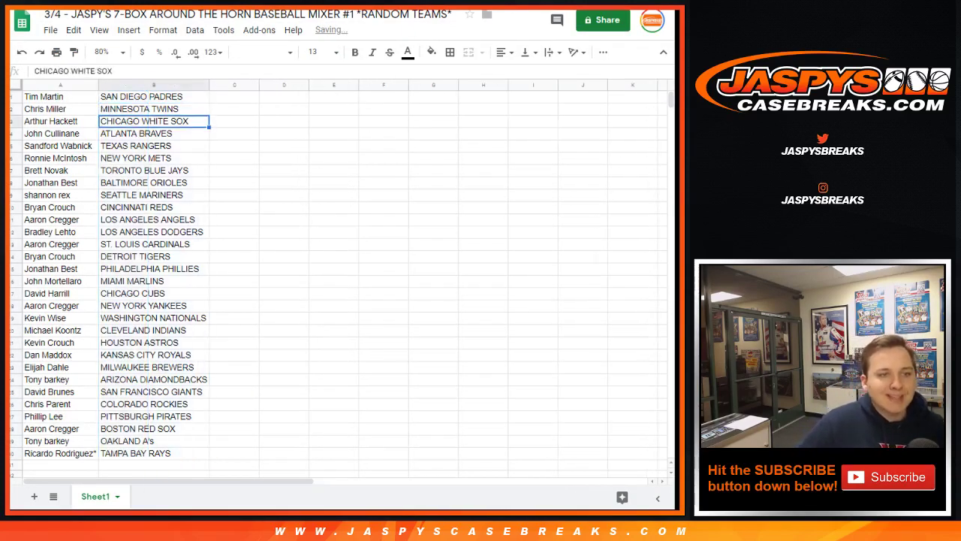
pyautogui.press('Down')
pyautogui.press('Down')
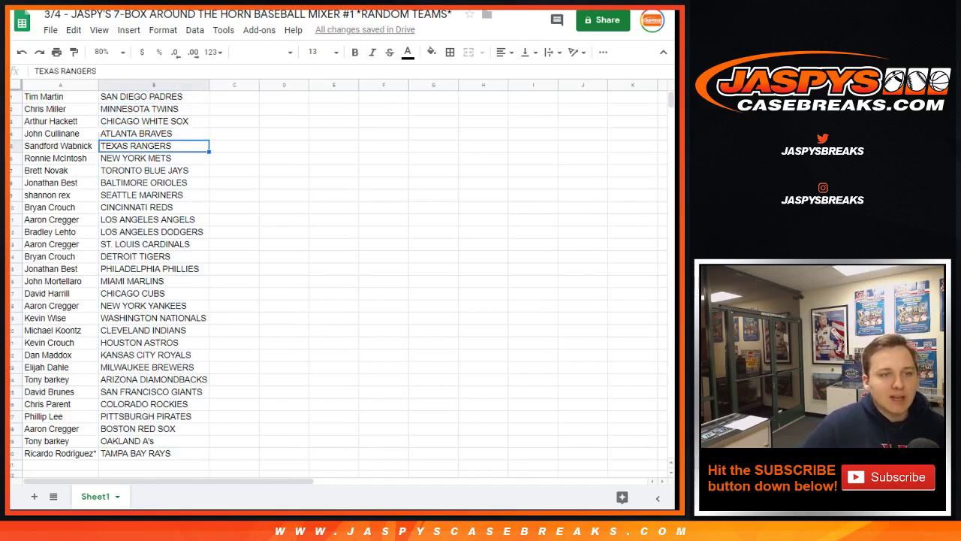
pyautogui.press('Down')
pyautogui.press('Down')
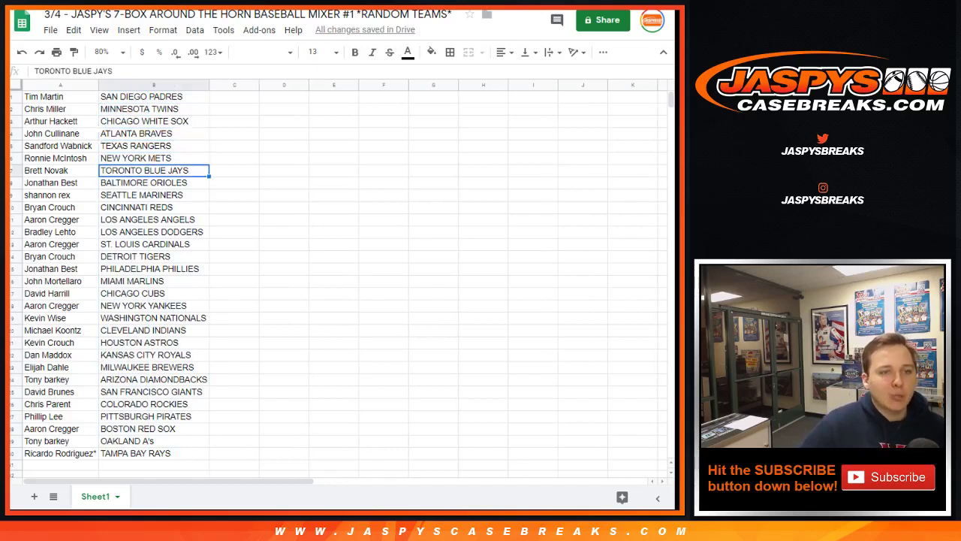
pyautogui.press('Down')
pyautogui.press('Down')
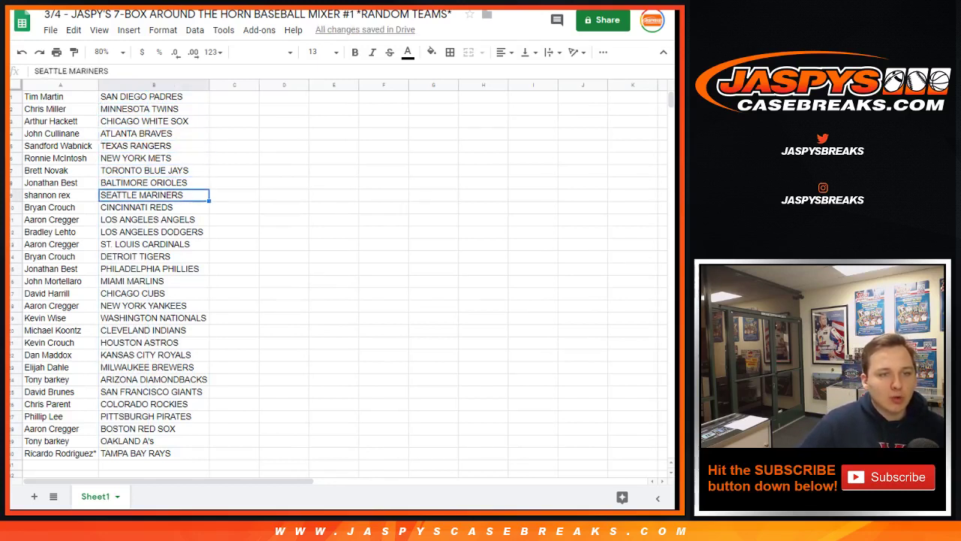
pyautogui.press('Down')
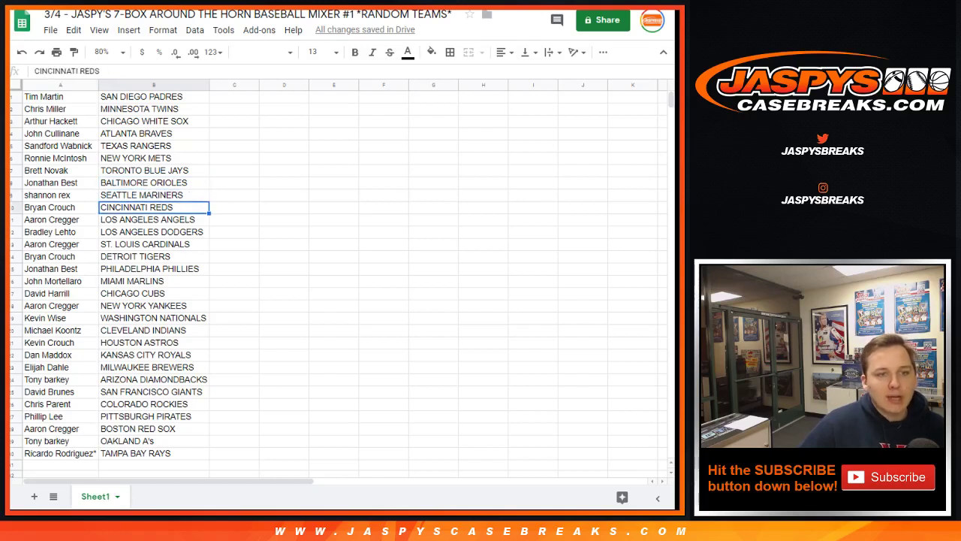
pyautogui.press('Down')
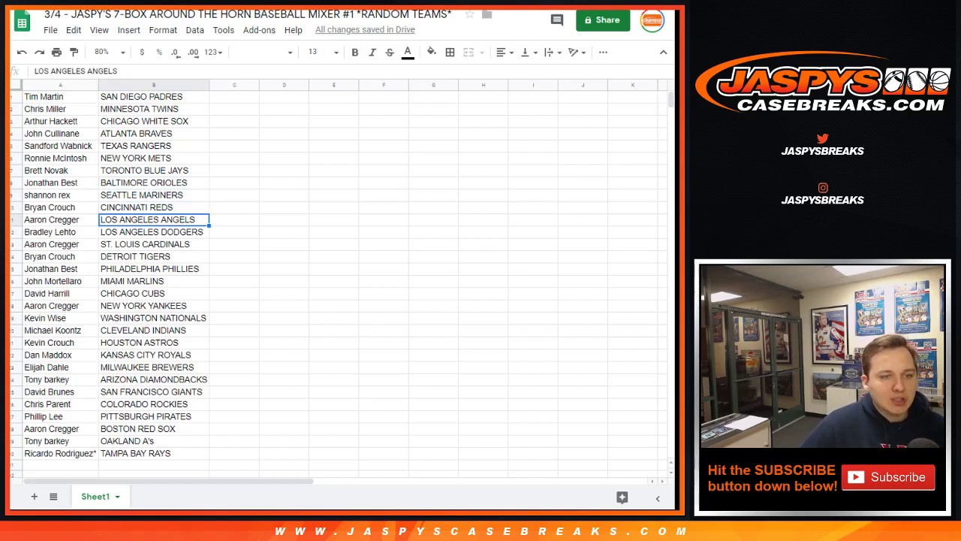
pyautogui.click(15, 232)
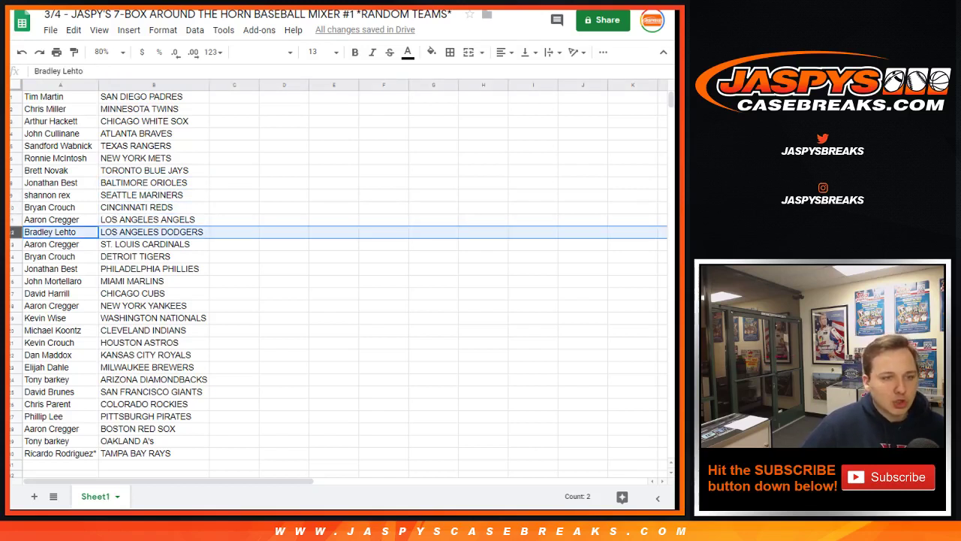
pyautogui.click(154, 244)
pyautogui.click(154, 257)
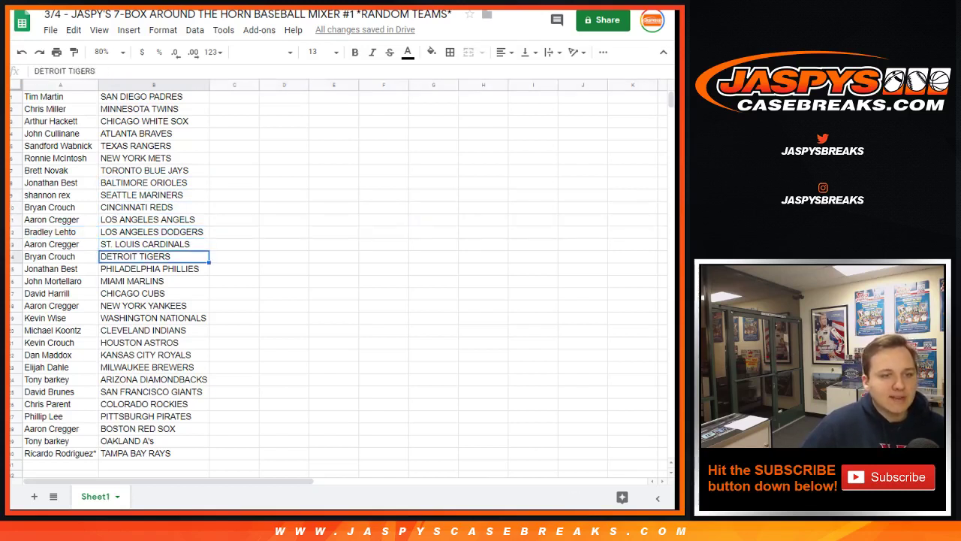
pyautogui.click(154, 269)
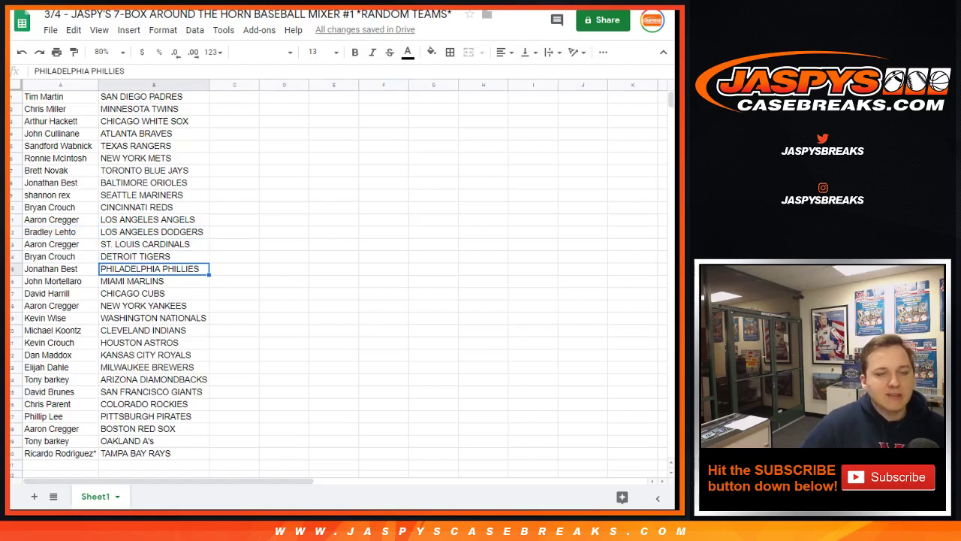
pyautogui.click(154, 281)
pyautogui.click(154, 294)
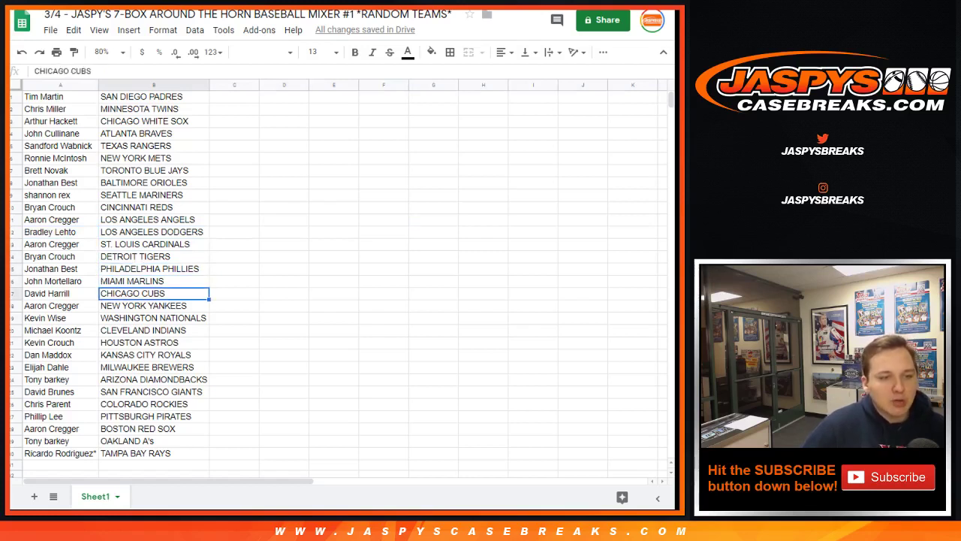
pyautogui.click(154, 306)
pyautogui.click(154, 318)
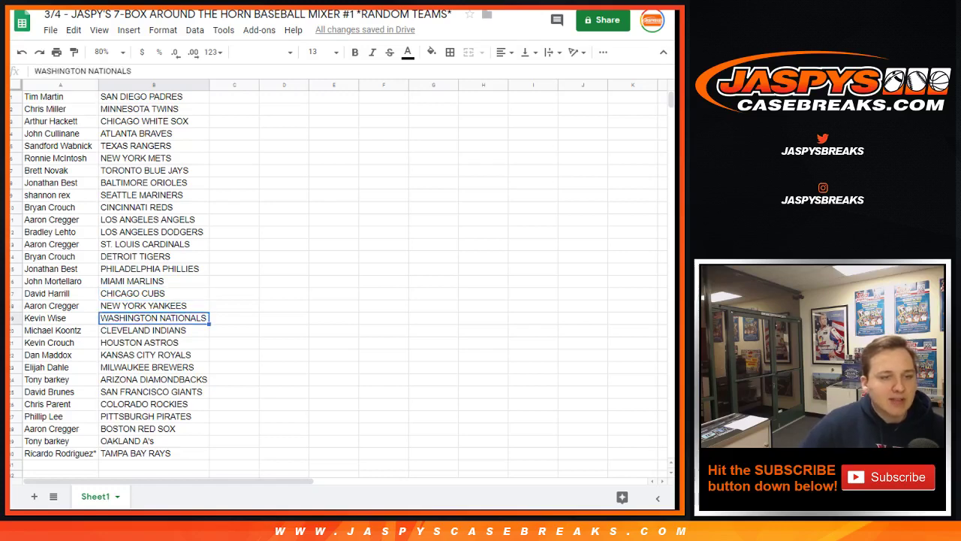
pyautogui.scroll(-3, 154, 319)
pyautogui.click(154, 207)
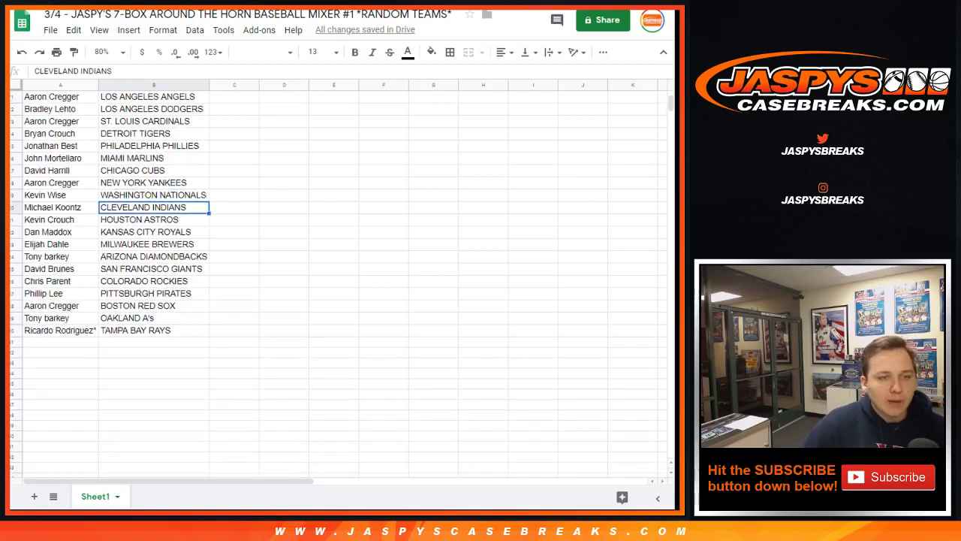
pyautogui.click(154, 220)
pyautogui.click(154, 232)
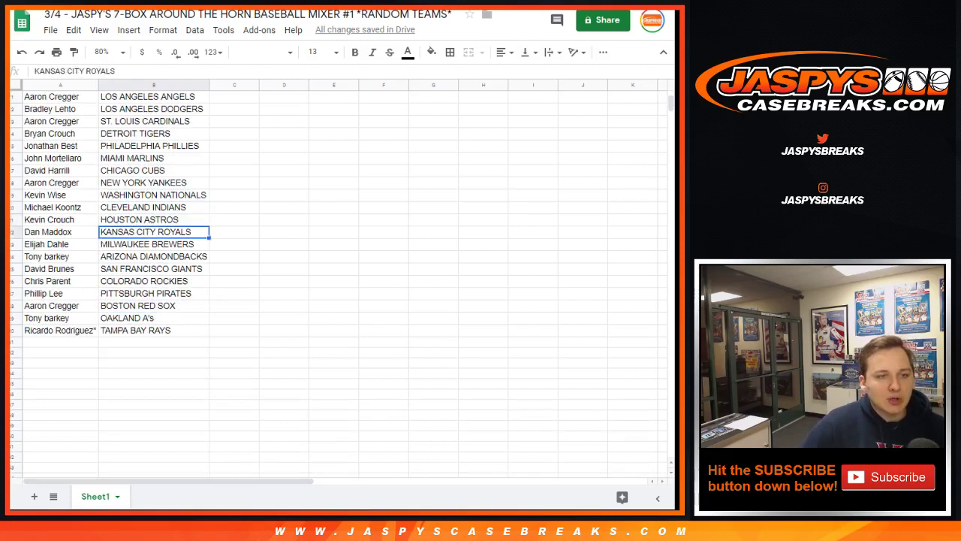
pyautogui.click(154, 244)
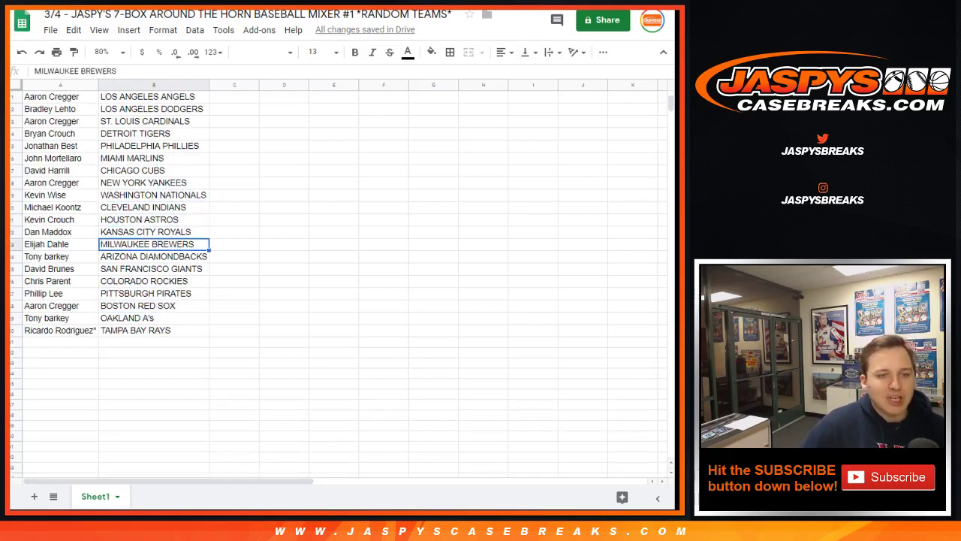
pyautogui.click(154, 257)
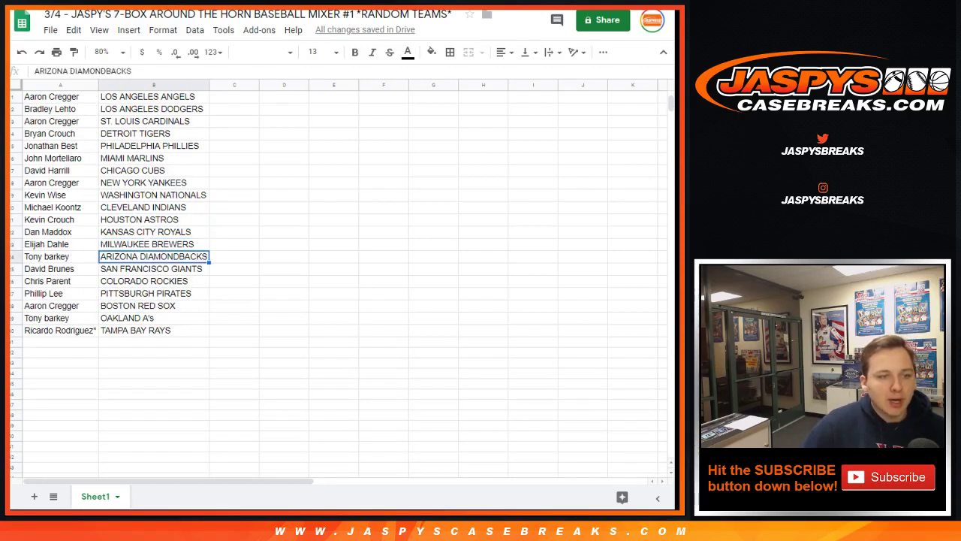
pyautogui.click(154, 268)
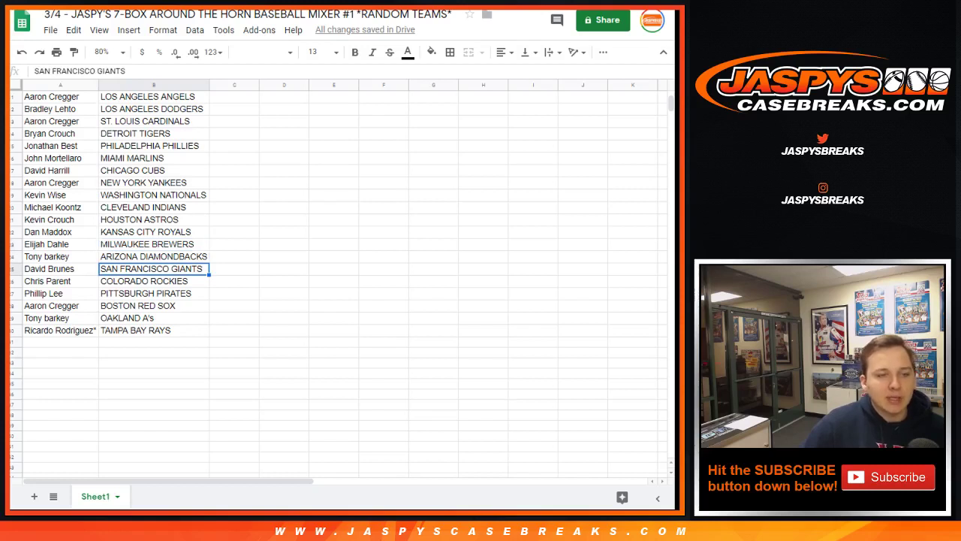
pyautogui.click(154, 281)
pyautogui.click(154, 294)
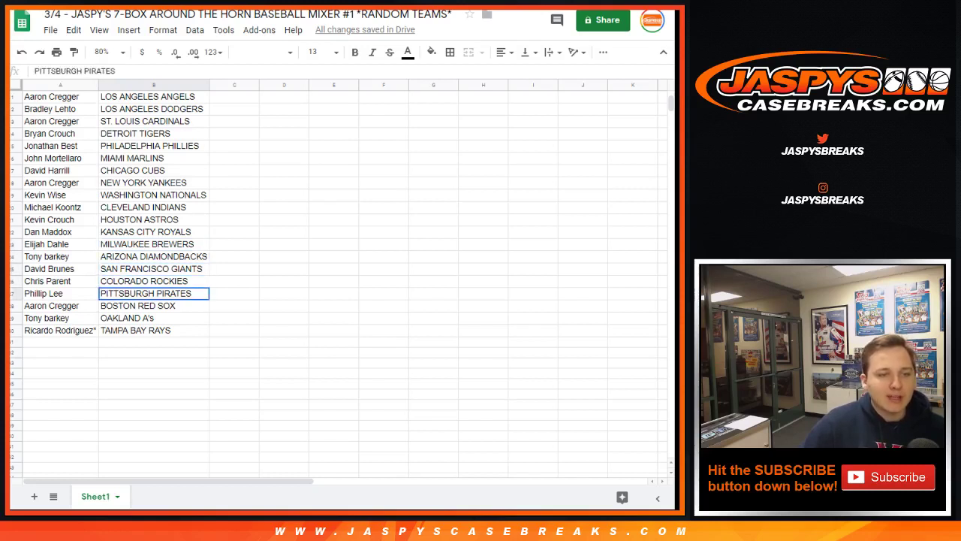
pyautogui.click(154, 306)
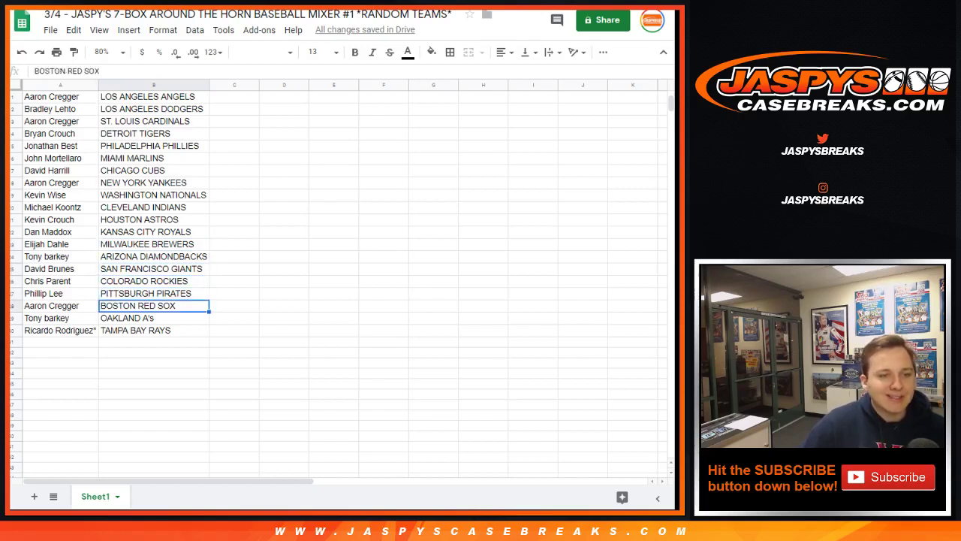
pyautogui.click(154, 318)
pyautogui.click(154, 331)
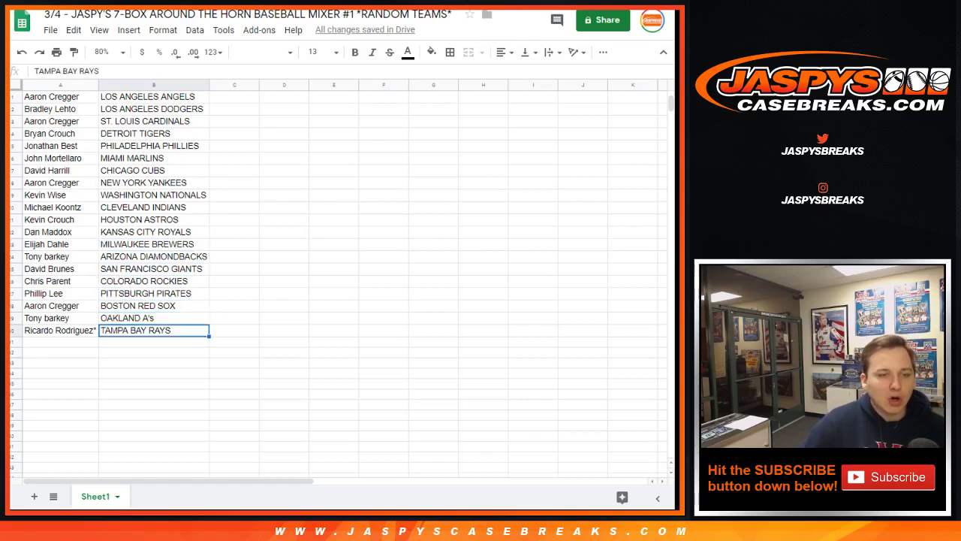
# Sort the whole sheet A → Z by the team names in column B.
pyautogui.scroll(3, 338, 278)
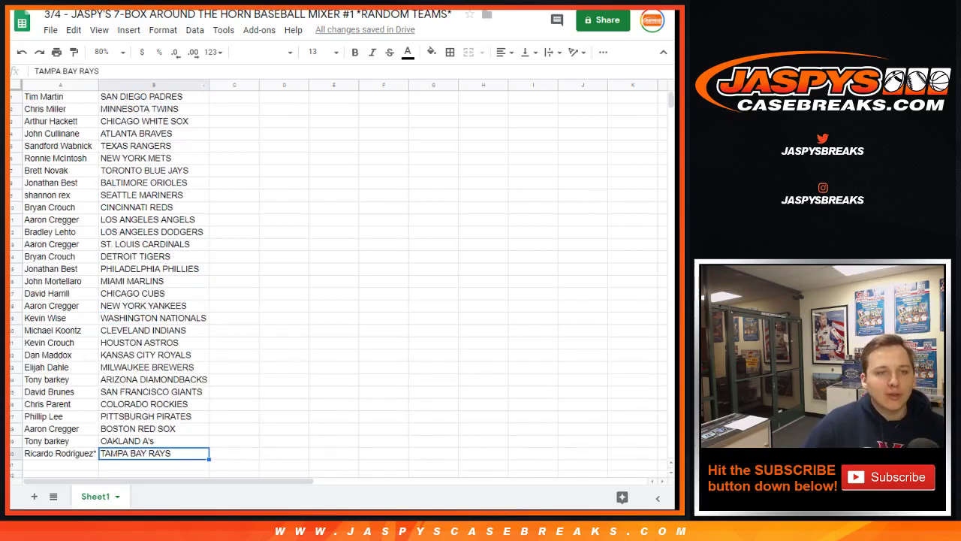
pyautogui.click(203, 85)
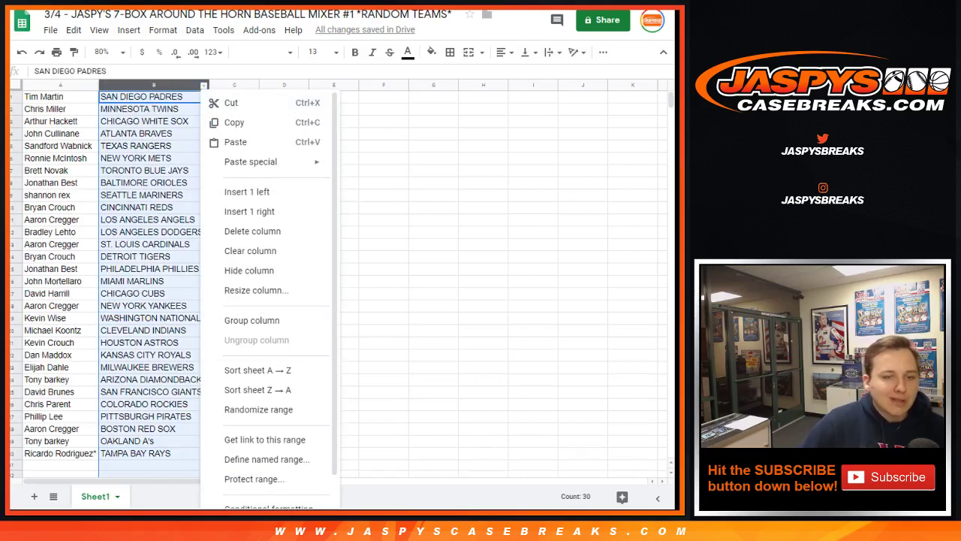
pyautogui.click(240, 369)
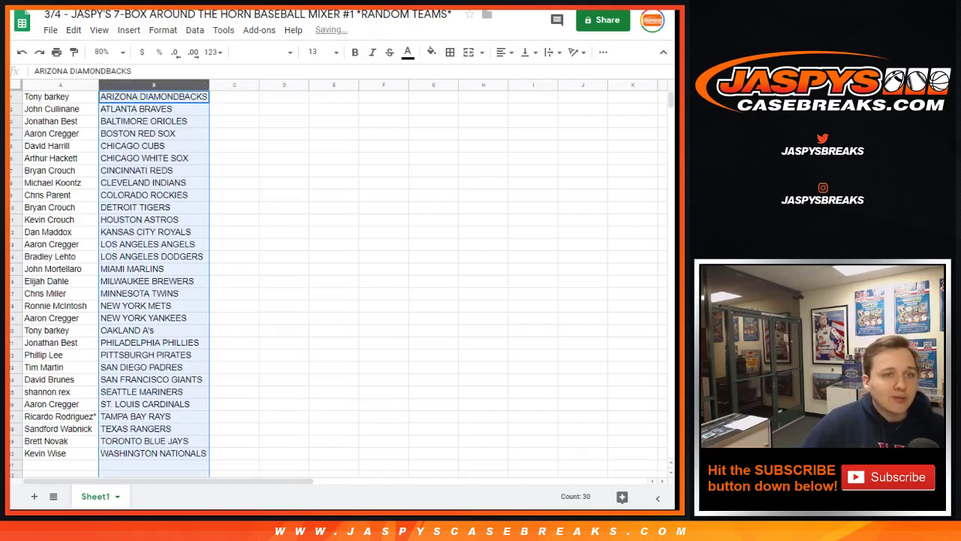
# Switch to the Jaspy's Case Breaks product page and examine the list of boxes included in the 7-Box Around the Horn Baseball Mixer #1.
pyautogui.hotkey('ctrl', 'Tab')
pyautogui.scroll(-6, 342, 260)
pyautogui.scroll(3, 341, 259)
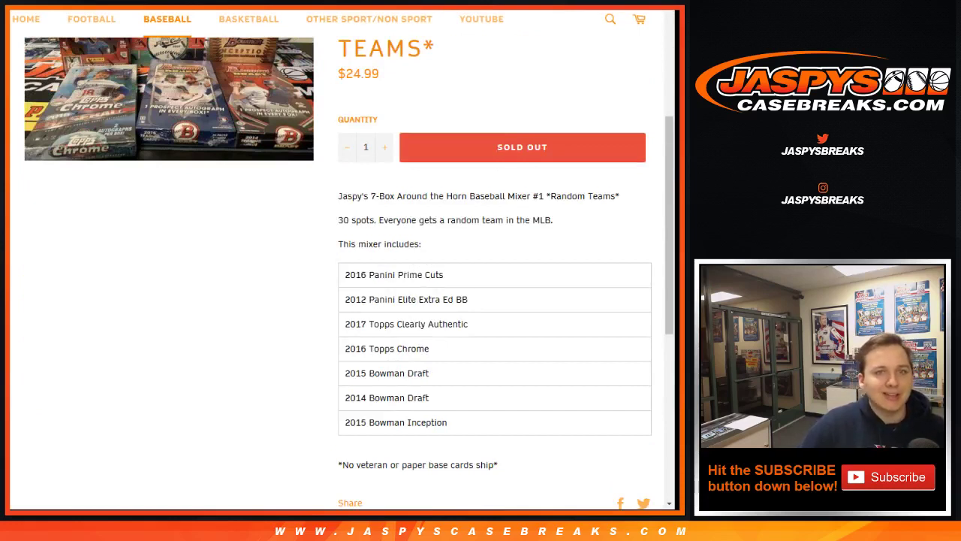
# Switch back to the Google Sheets spreadsheet and apply all borders to the participant and team cells in A1:B30.
pyautogui.hotkey('ctrl', 'shift', 'Tab')
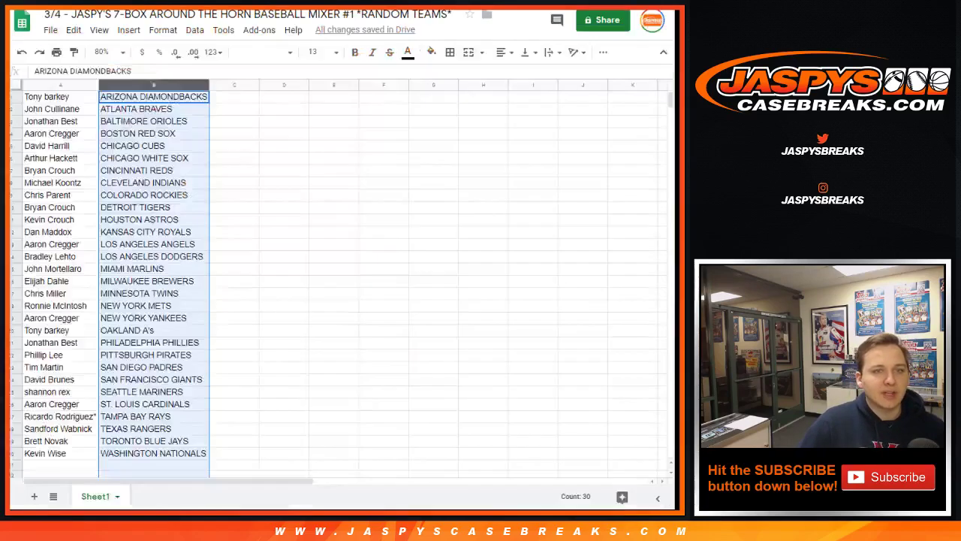
pyautogui.click(234, 146)
pyautogui.moveTo(153, 453); pyautogui.dragTo(60, 97)
pyautogui.click(449, 51)
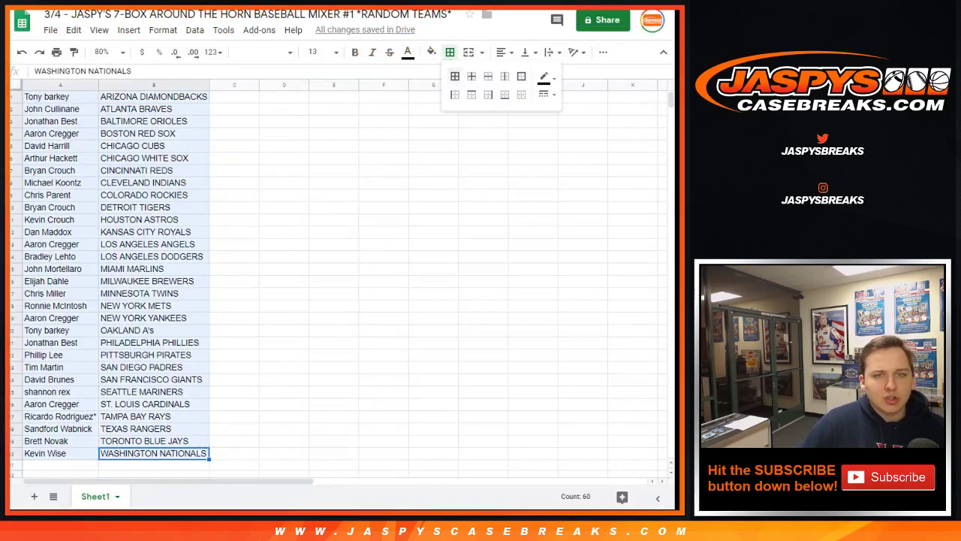
pyautogui.click(454, 76)
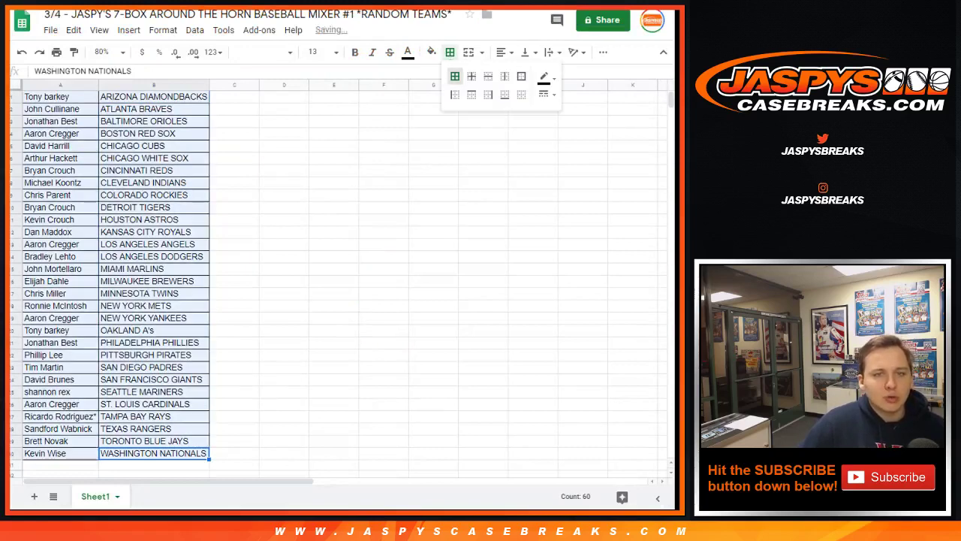
pyautogui.click(234, 97)
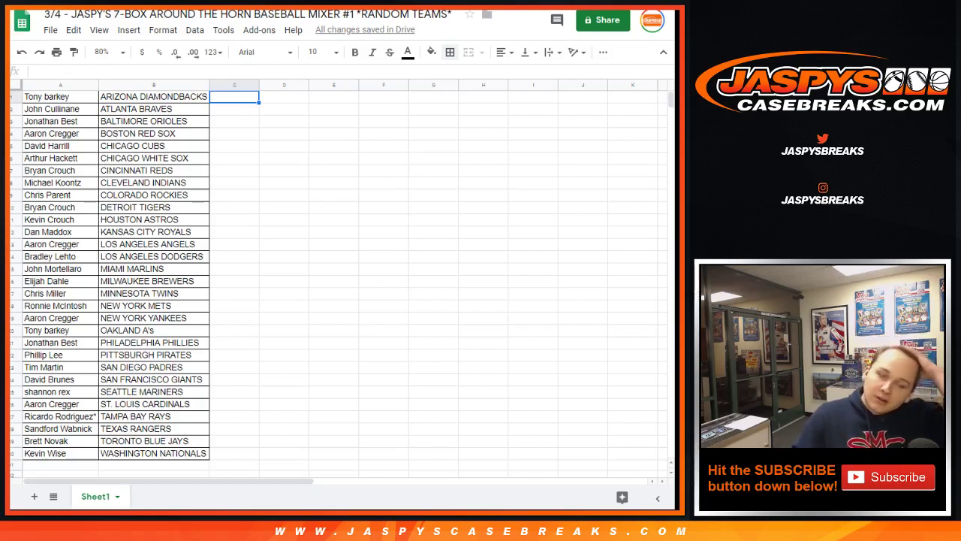
# Examine the sorted pairings for the Houston Astros, San Francisco Giants and Los Angeles Dodgers, then clear the row selection.
pyautogui.click(60, 220)
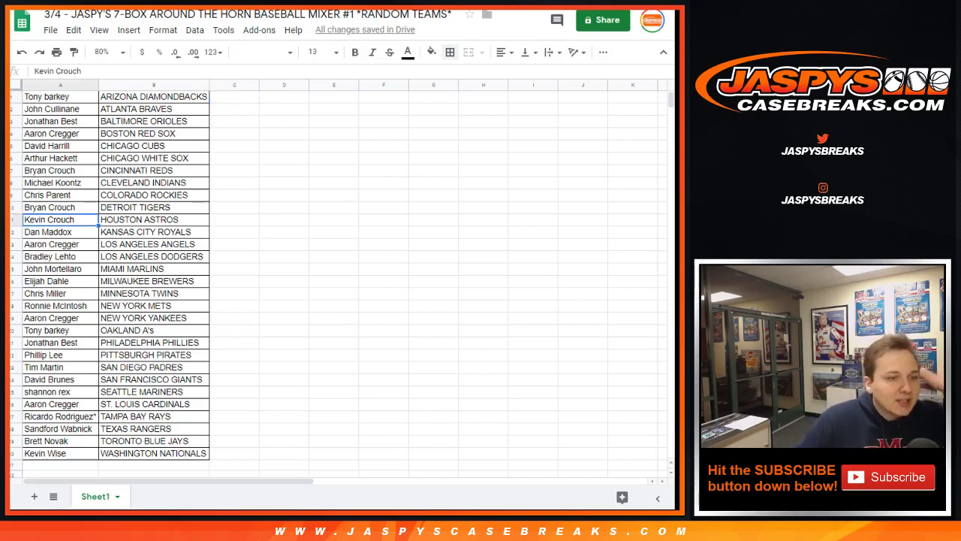
pyautogui.click(15, 380)
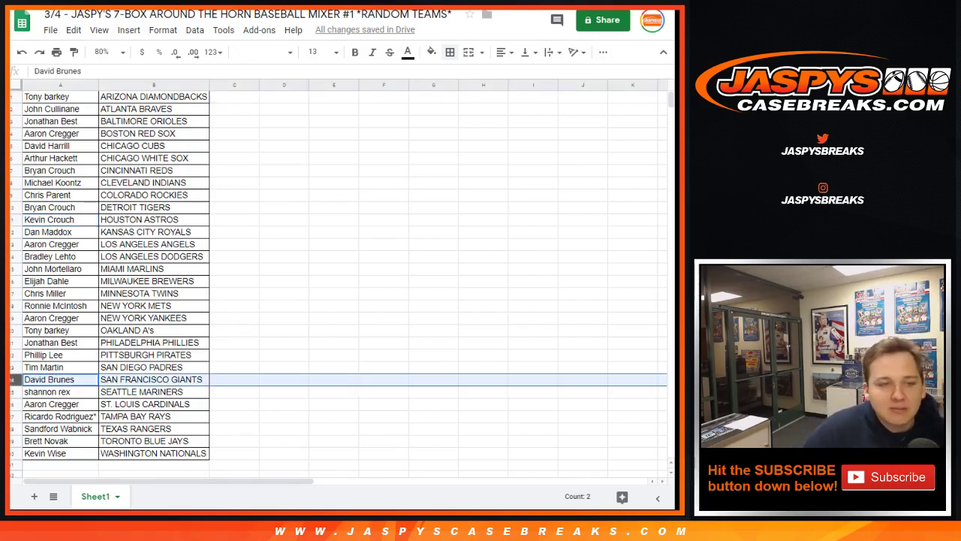
pyautogui.click(12, 256)
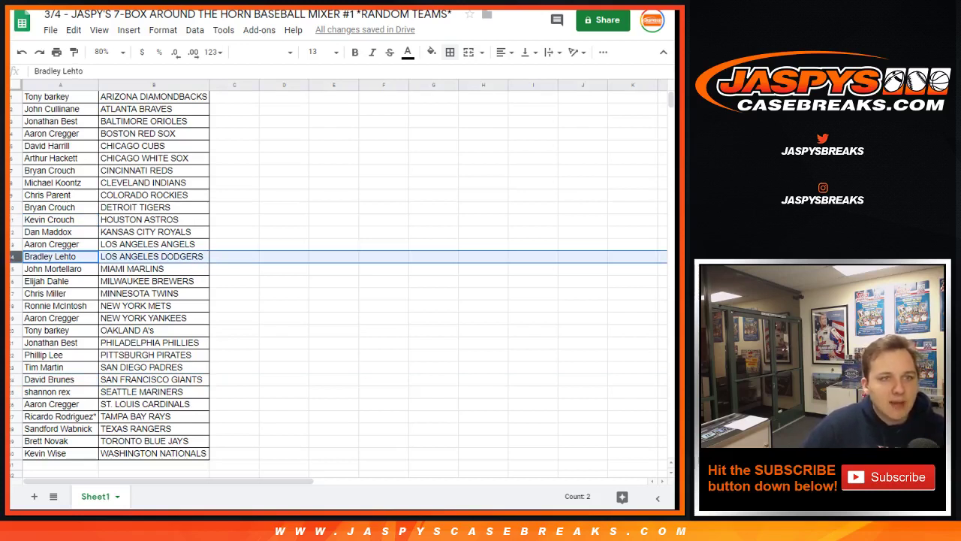
pyautogui.click(284, 269)
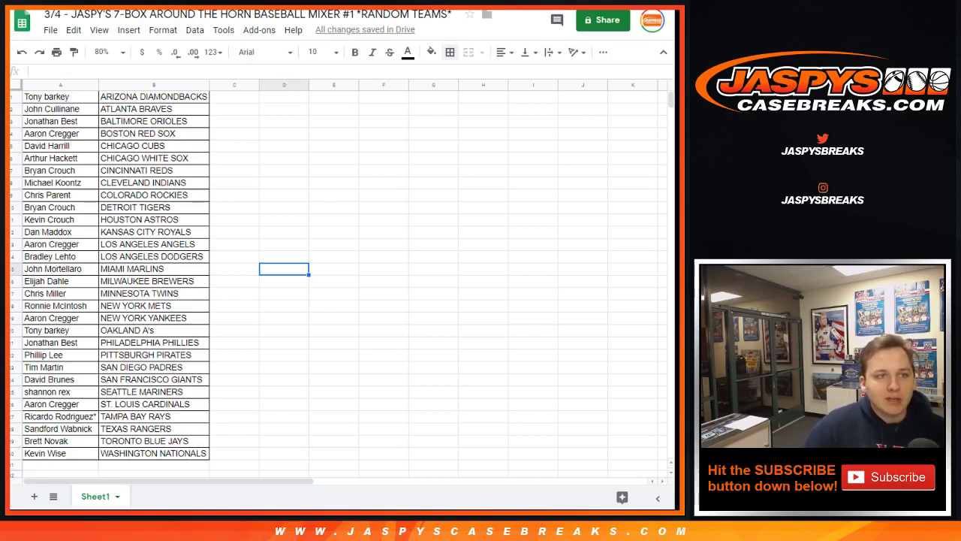
# Switch to the Jaspy's Case Breaks site and, from its home page, open the 5-Box Chin Music Baseball Mixer #1 *Pick Your Teams* product.
pyautogui.hotkey('ctrl', 'Tab')
pyautogui.scroll(4, 336, 259)
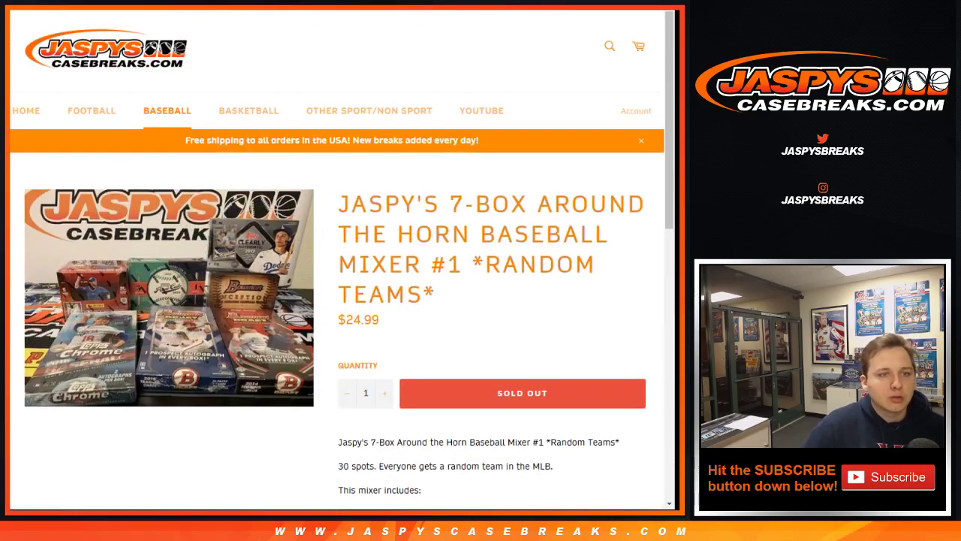
pyautogui.click(106, 48)
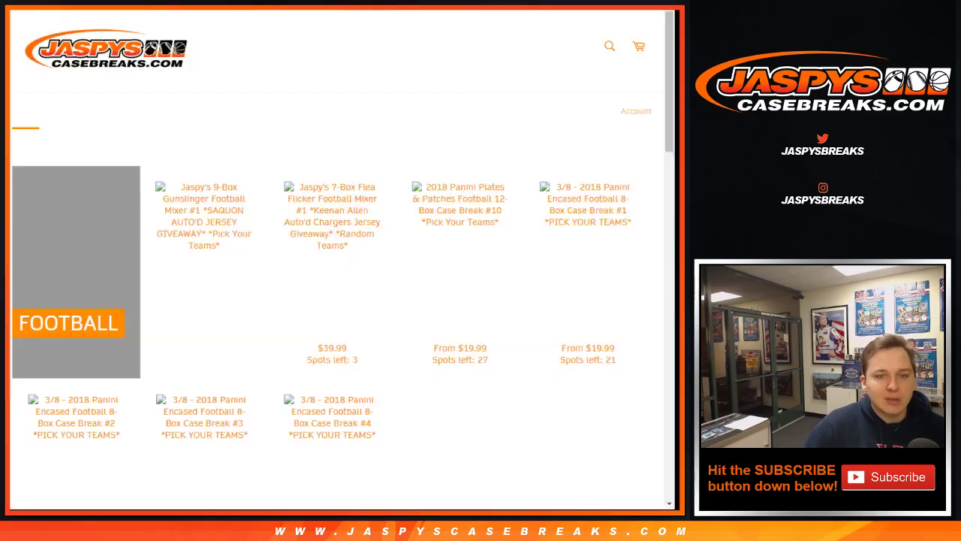
pyautogui.scroll(-4, 483, 360)
pyautogui.scroll(-3, 338, 259)
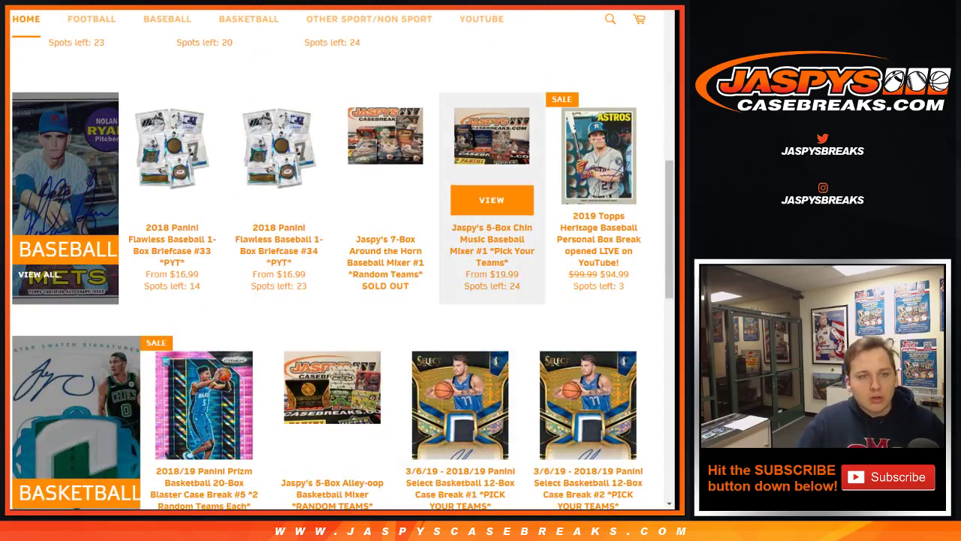
pyautogui.click(492, 200)
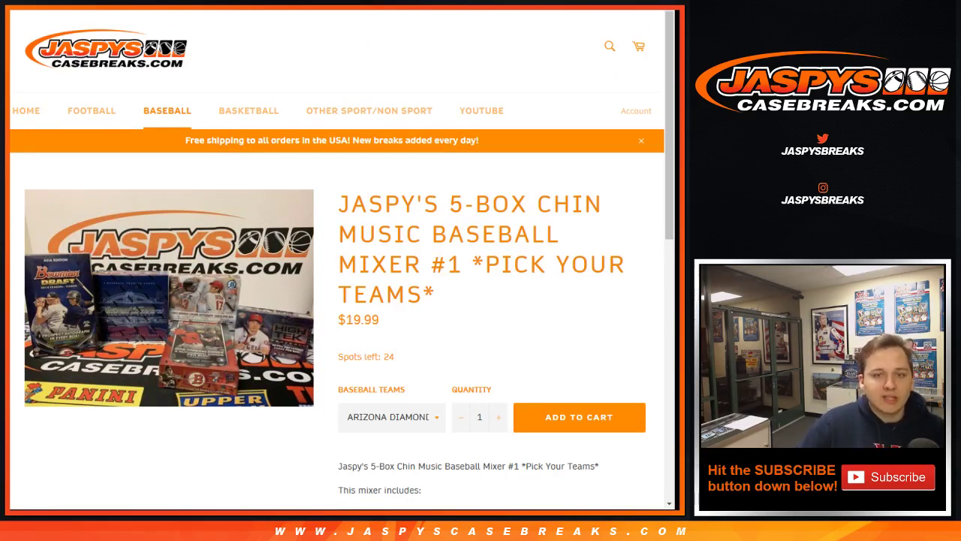
# Examine the list of boxes included in the 5-Box Chin Music Baseball Mixer #1, checking the pairings spreadsheet in between.
pyautogui.scroll(-3, 337, 300)
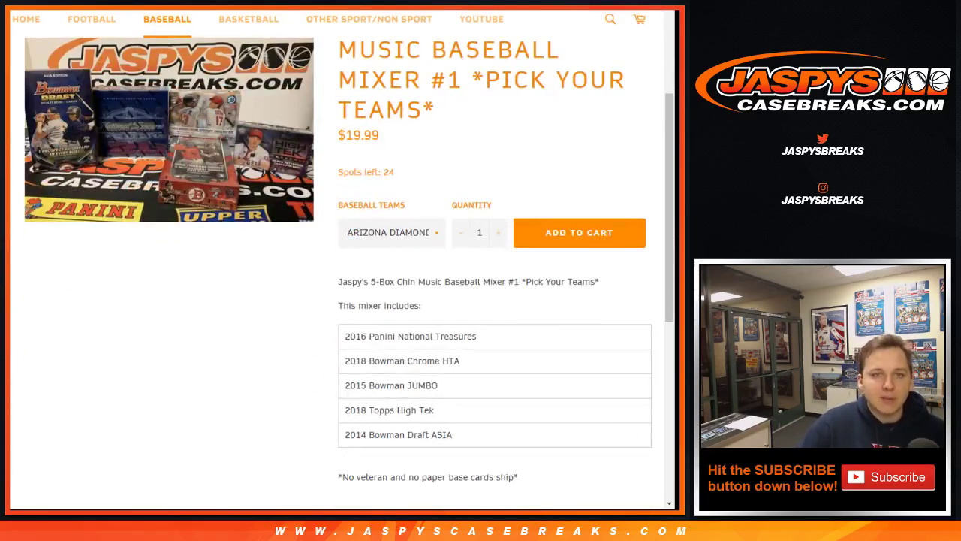
pyautogui.hotkey('ctrl', 'Tab')
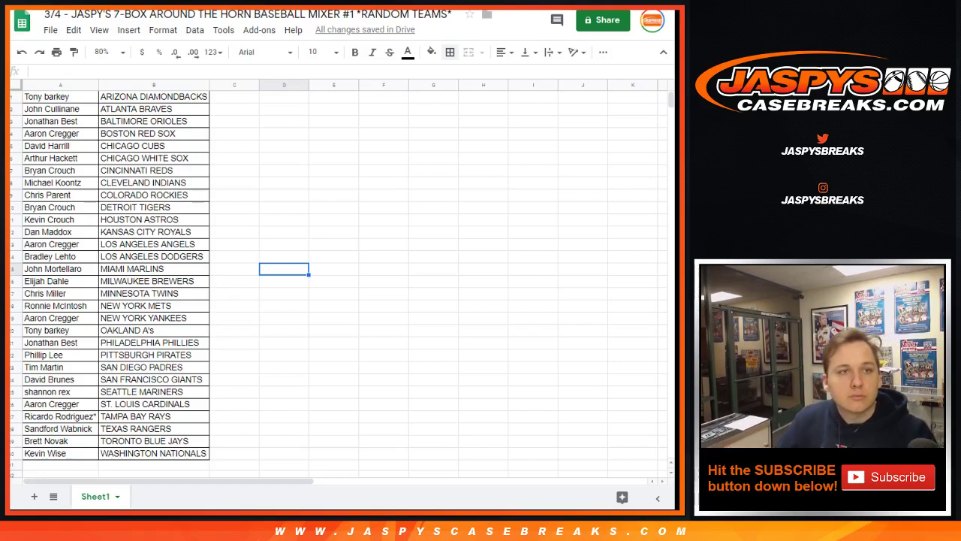
pyautogui.hotkey('ctrl', 'Tab')
pyautogui.scroll(-1, 342, 260)
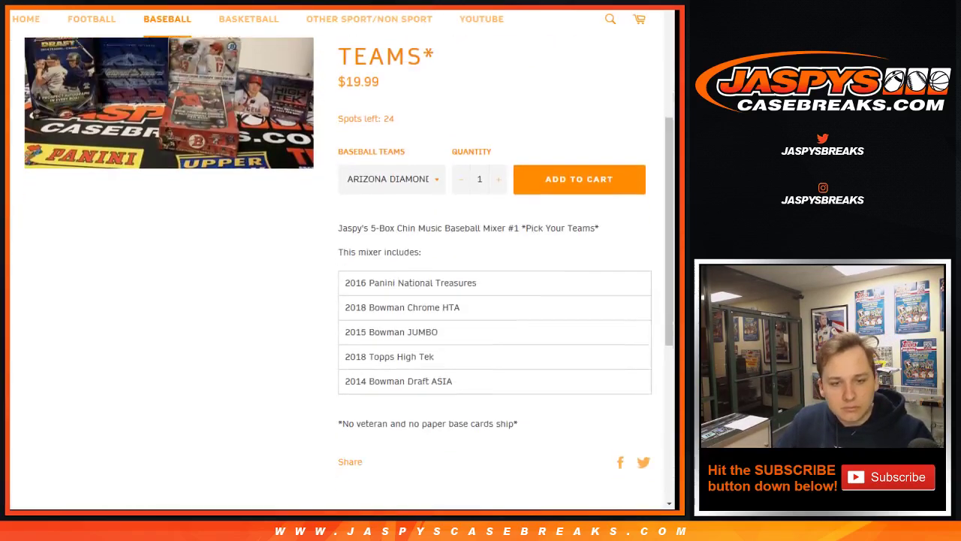
# Switch to the 7-Box Around the Horn Baseball Mixer #1 product page and review its list of included boxes.
pyautogui.hotkey('ctrl', 'Tab')
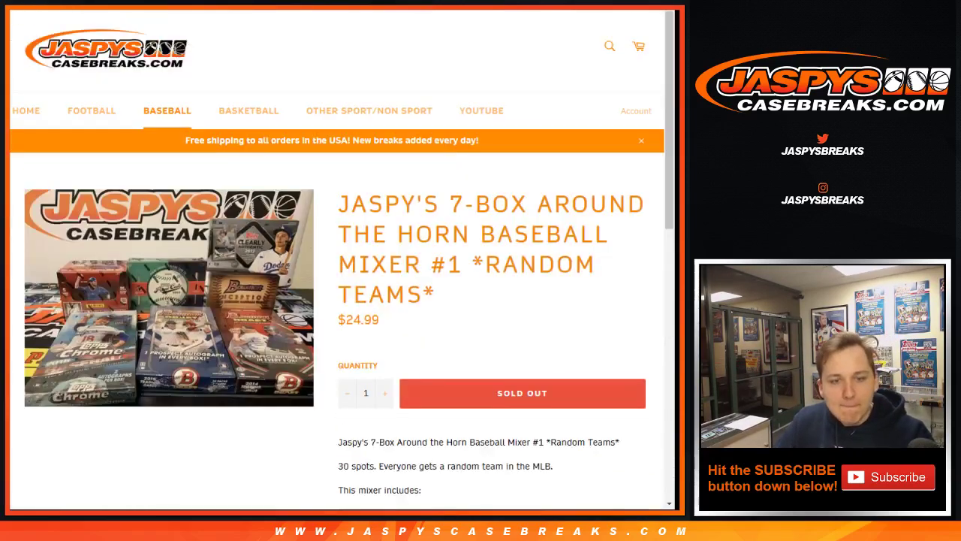
pyautogui.scroll(-5, 342, 270)
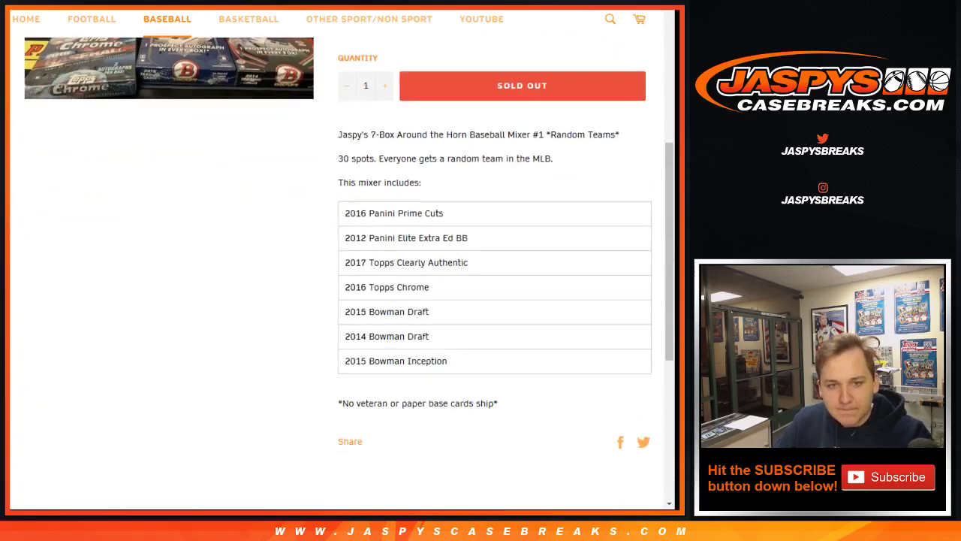
pyautogui.scroll(5, 341, 270)
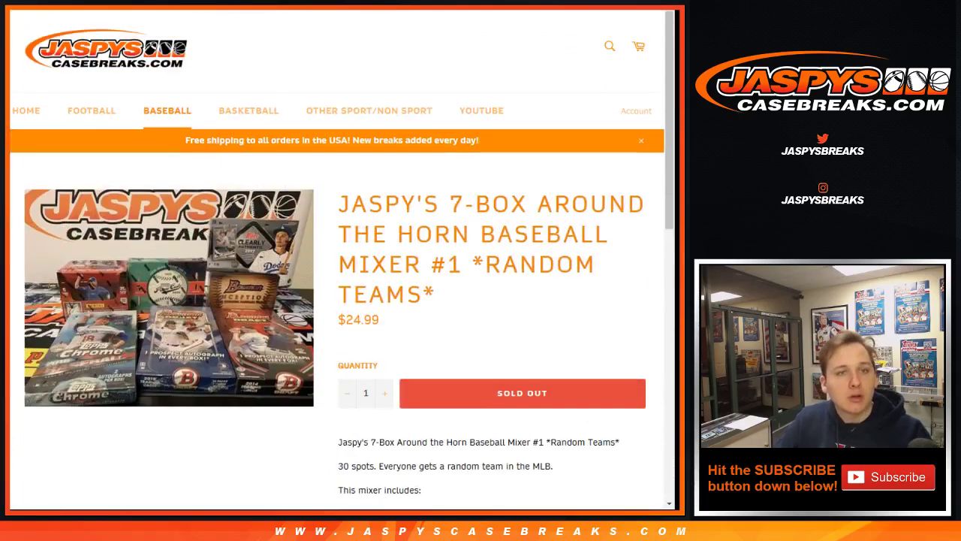
# Switch back to the pairings spreadsheet and print the current sheet in portrait orientation with the workbook title in the header.
pyautogui.hotkey('alt', 'Tab')
pyautogui.click(57, 52)
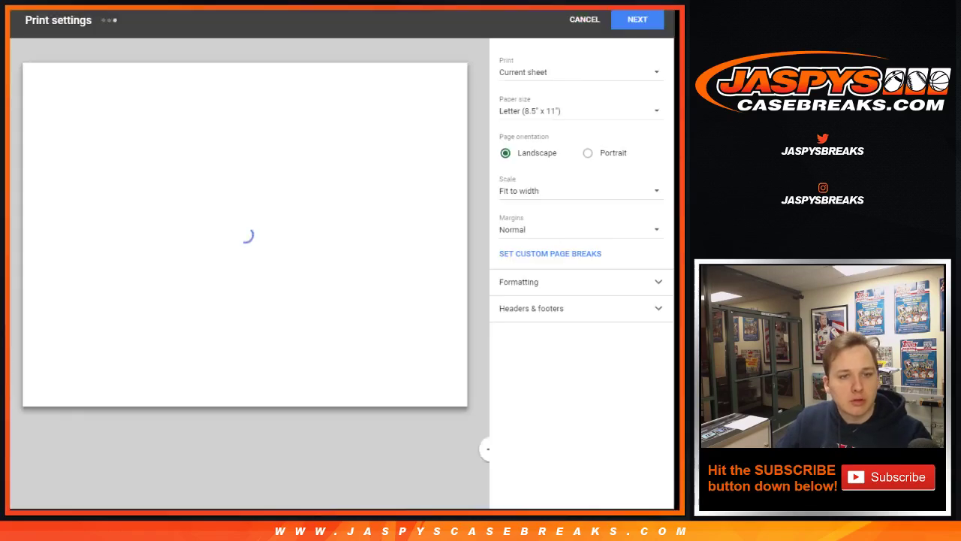
pyautogui.click(532, 308)
pyautogui.click(506, 356)
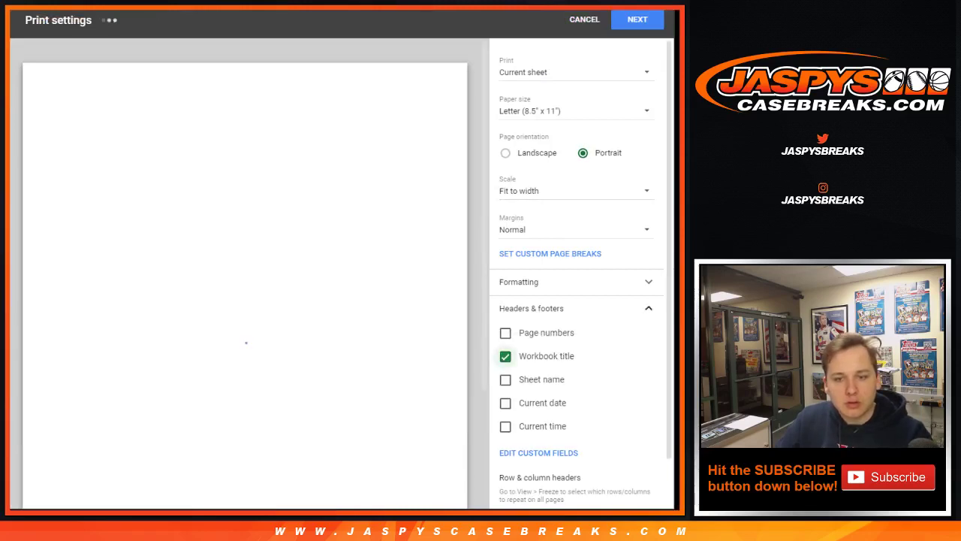
pyautogui.click(637, 19)
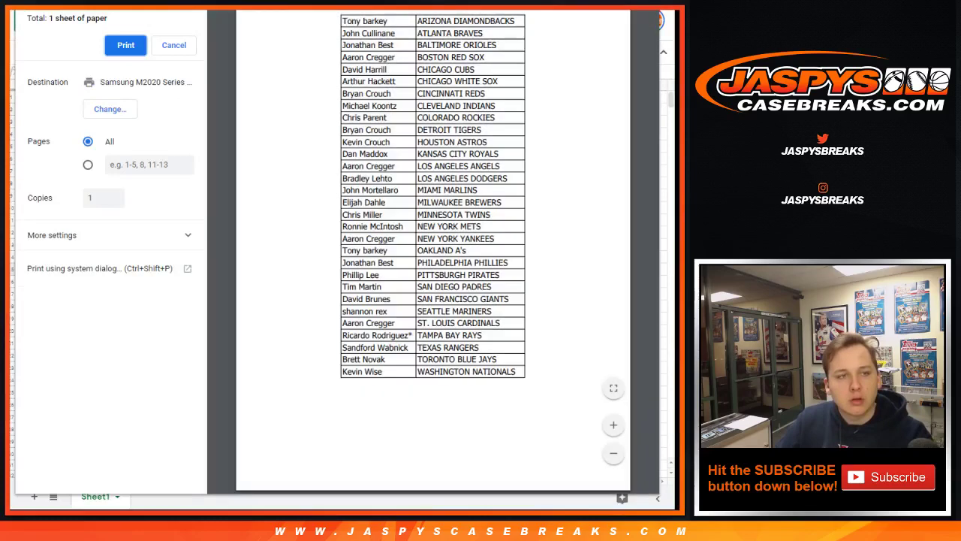
pyautogui.press('Return')
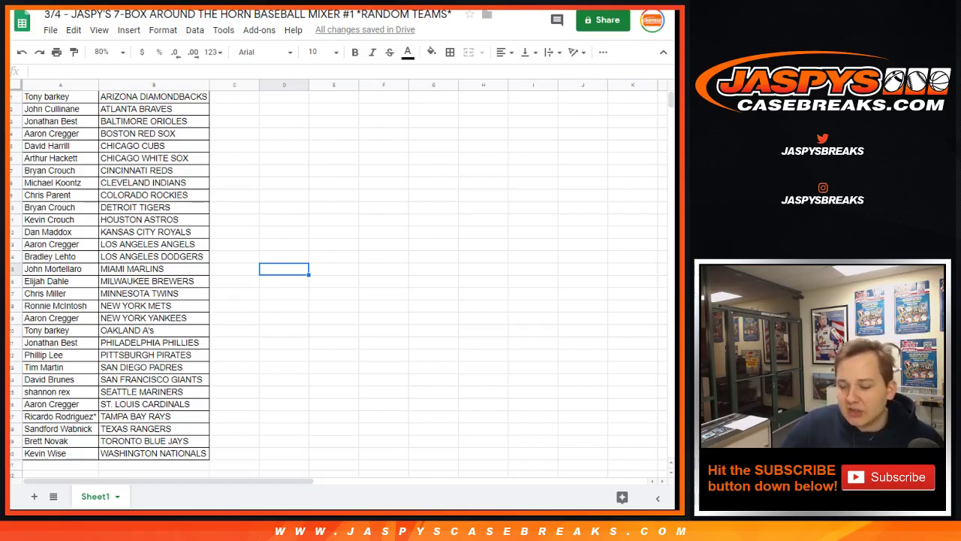
# Look through the 2012 Elite Extra Edition hits checklist and the 2016 Prime Cuts team checklist, then return to the pairings spreadsheet.
pyautogui.hotkey('ctrl', 'Tab')
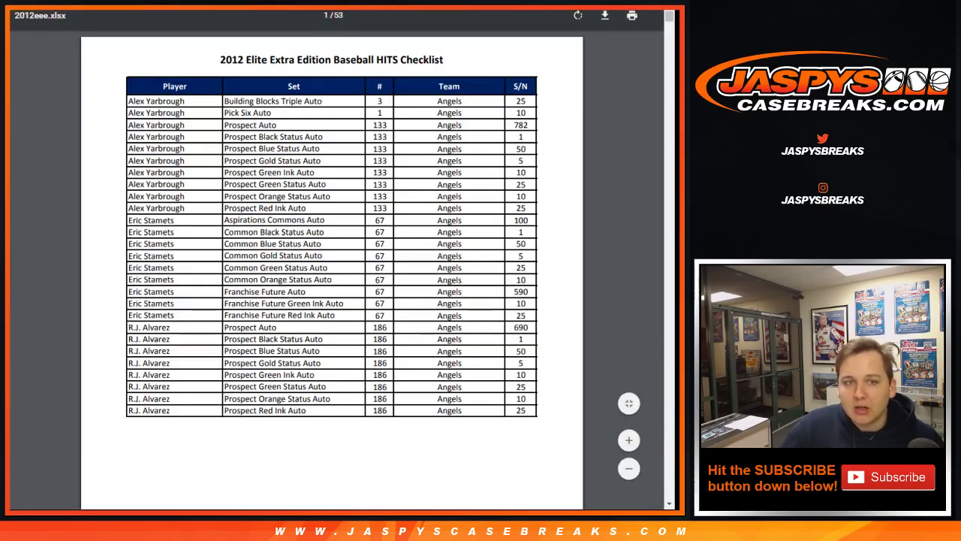
pyautogui.scroll(-15, 331, 271)
pyautogui.scroll(14, 332, 270)
pyautogui.hotkey('alt', 'Tab')
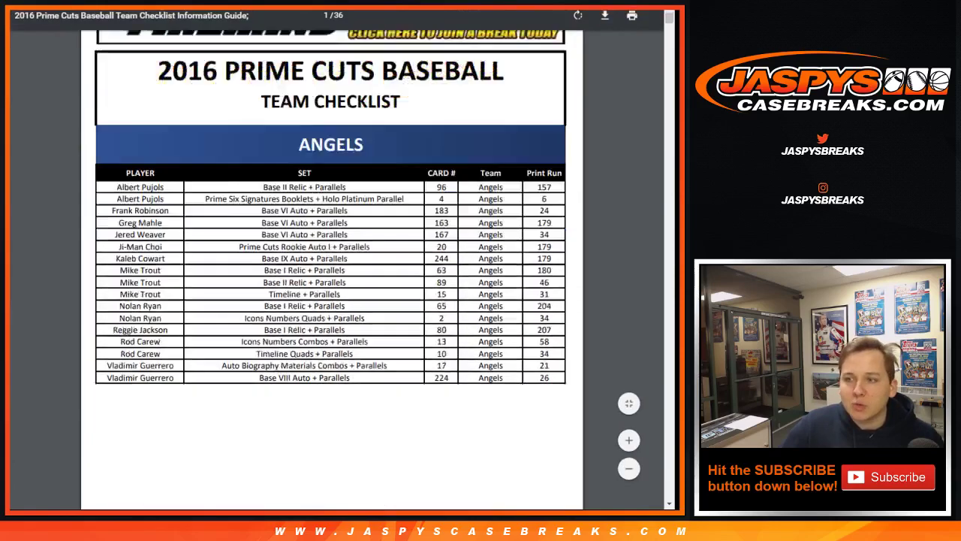
pyautogui.hotkey('alt', 'Tab')
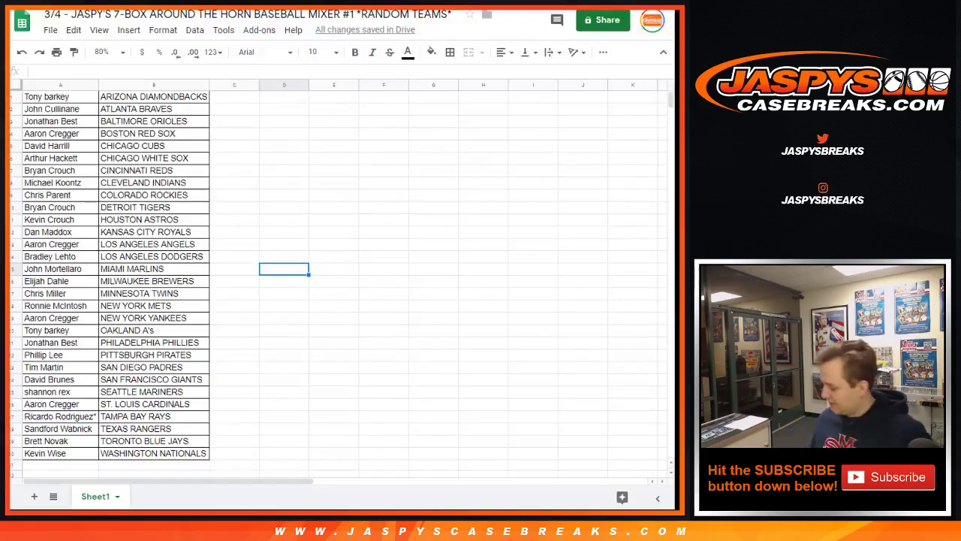